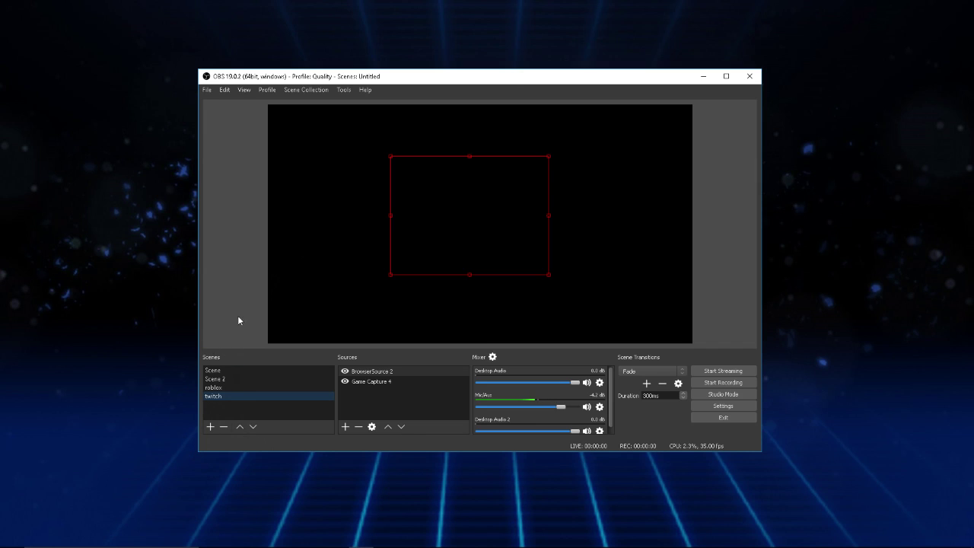
# Add a new scene and name it 'test' in place of the default name
pyautogui.click(211, 427)
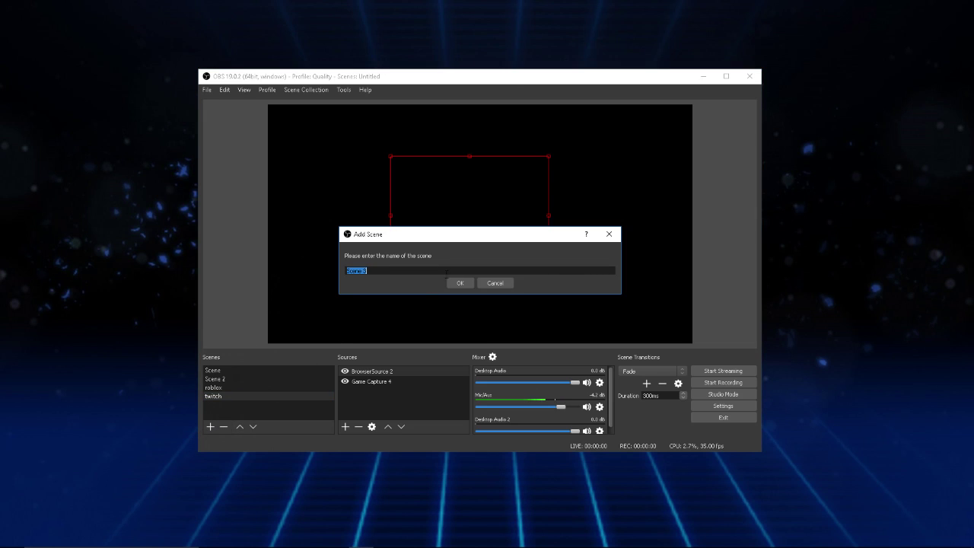
pyautogui.press('BackSpace')
pyautogui.write('test')
pyautogui.click(459, 283)
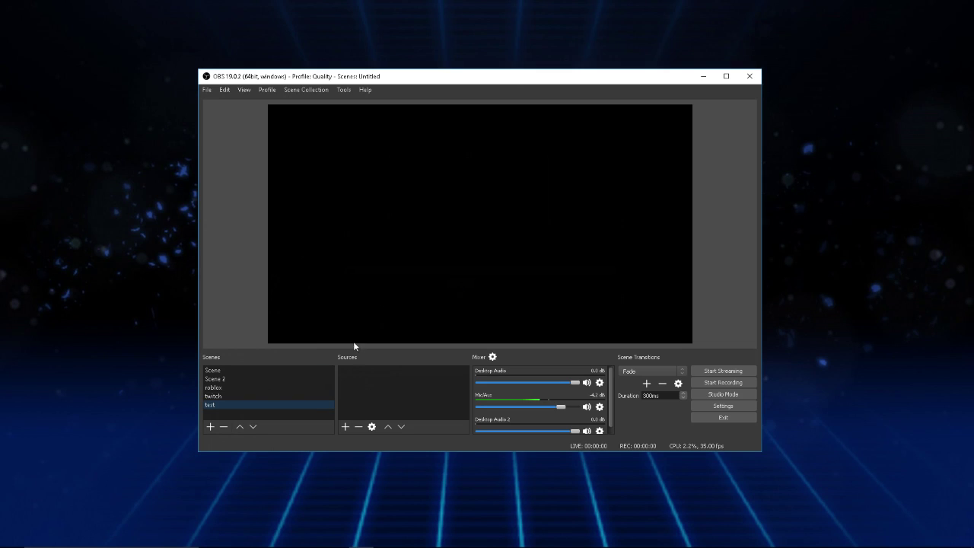
# Add a Game Capture source to the test scene, named Game Capture 5
pyautogui.click(345, 427)
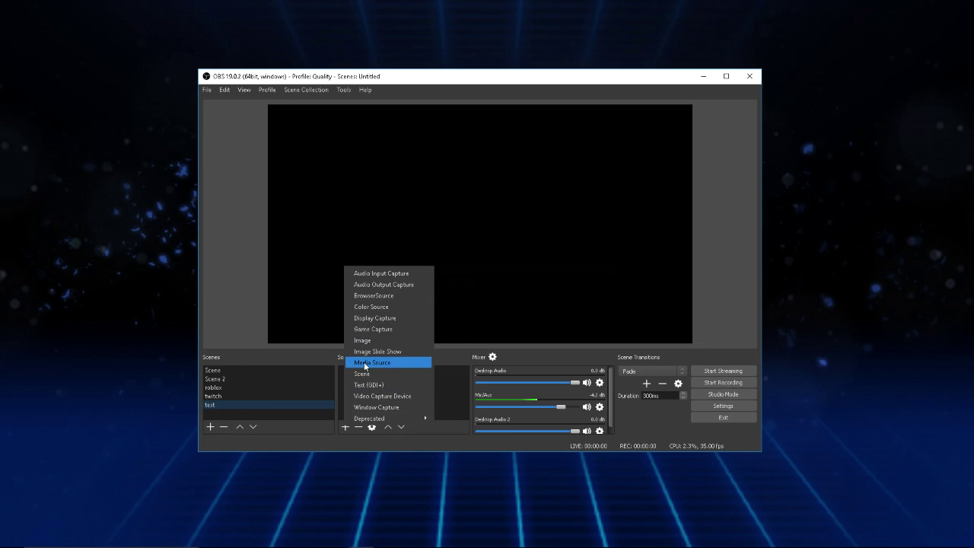
pyautogui.click(373, 328)
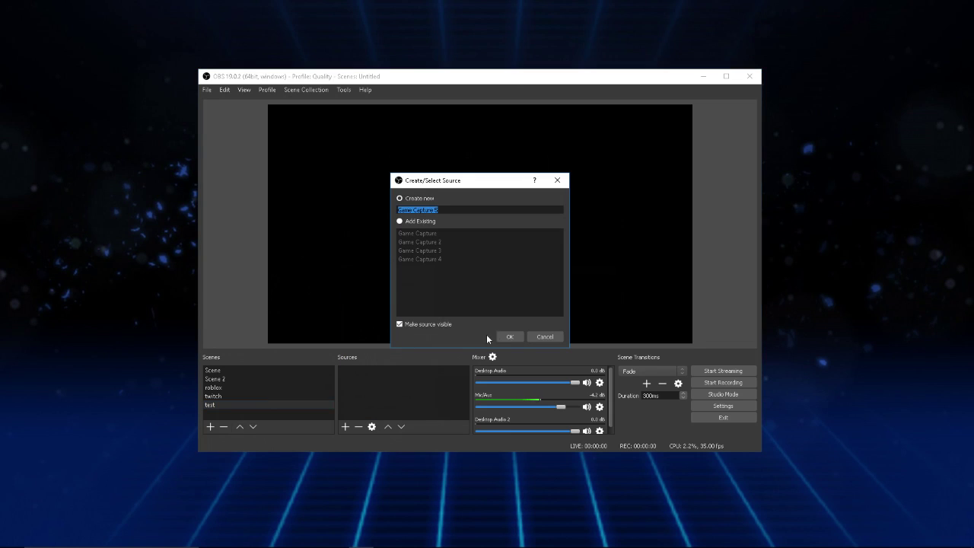
pyautogui.click(510, 337)
# Set Game Capture 5's mode to Capture specific window, leaving the window unpicked
pyautogui.click(415, 317)
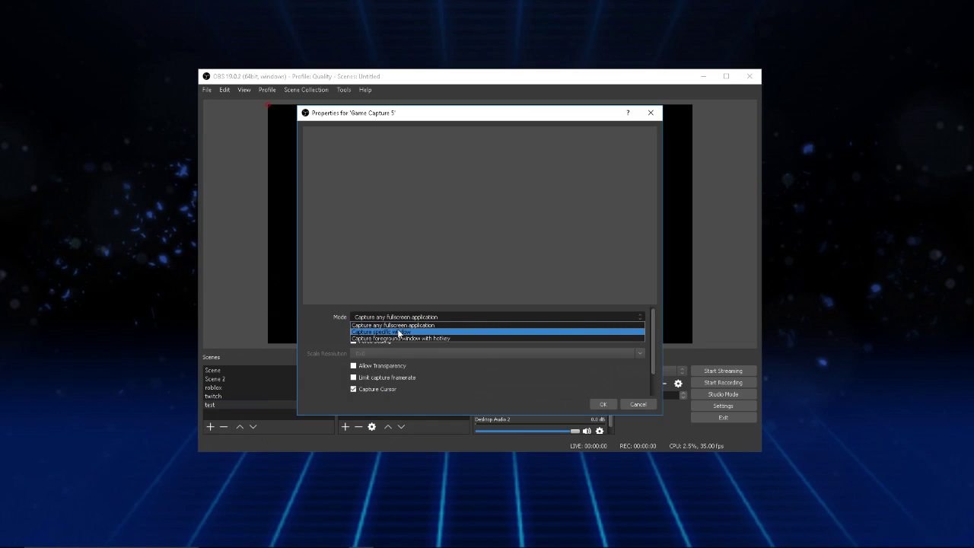
pyautogui.click(398, 332)
pyautogui.click(400, 305)
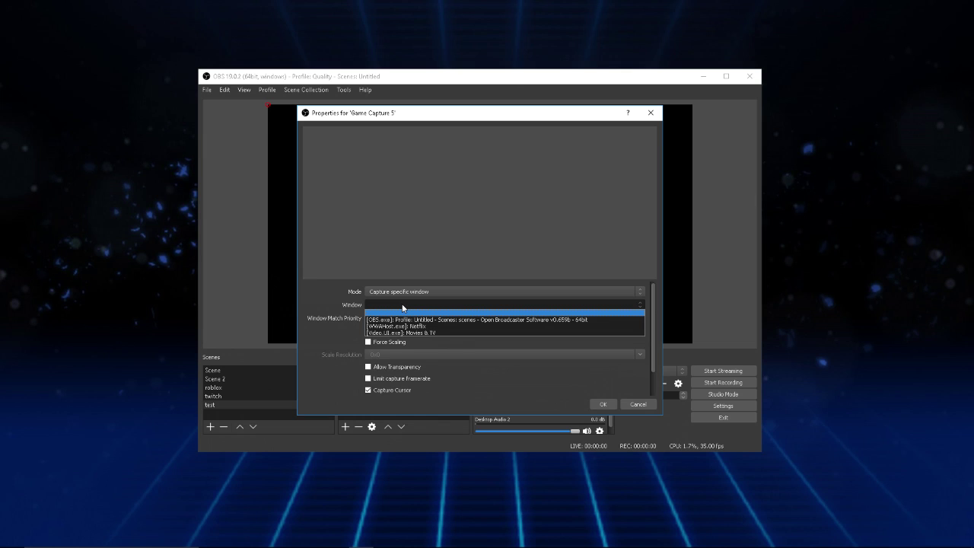
pyautogui.press('Escape')
pyautogui.press('Escape')
pyautogui.click(363, 394)
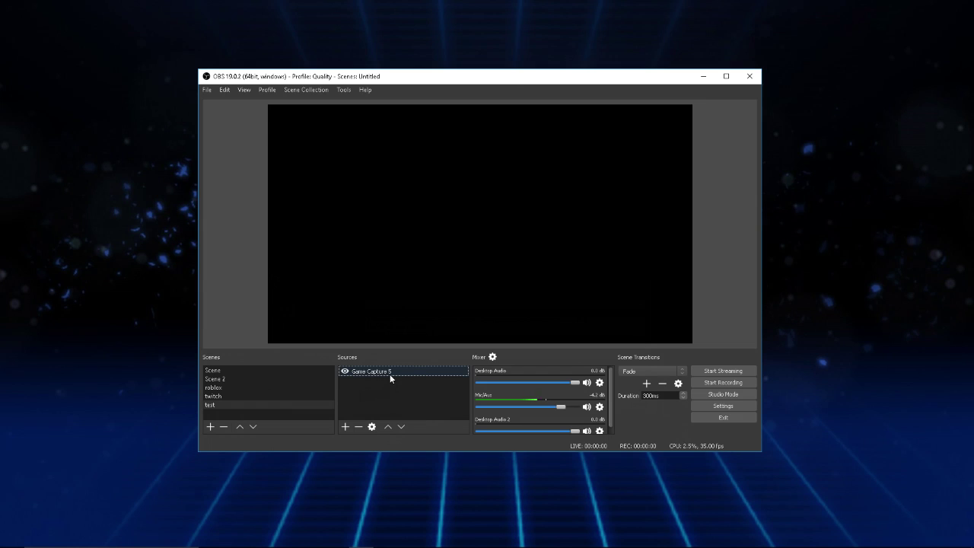
# Point Game Capture 5 at the [javaw.exe]: Minecraft 1.8.9 window and confirm
pyautogui.doubleClick(409, 371)
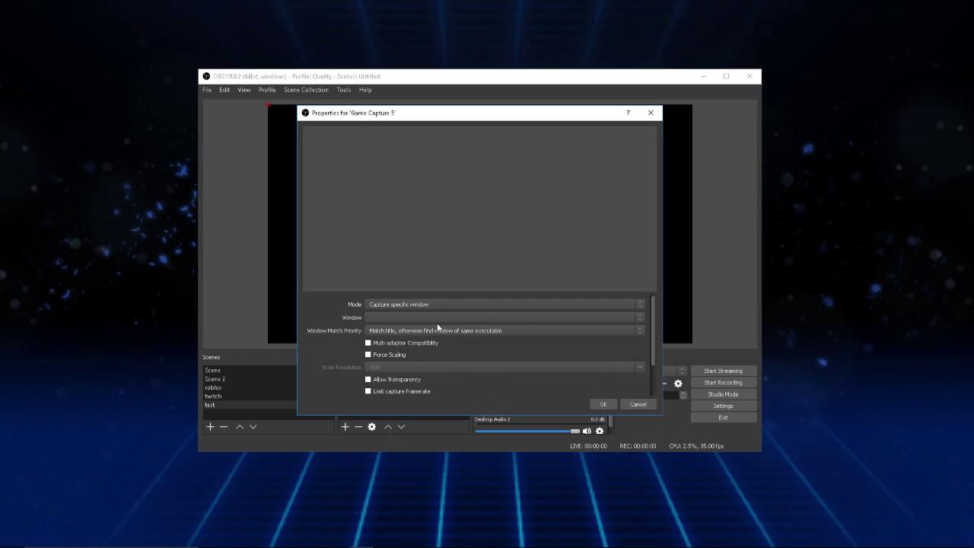
pyautogui.click(445, 317)
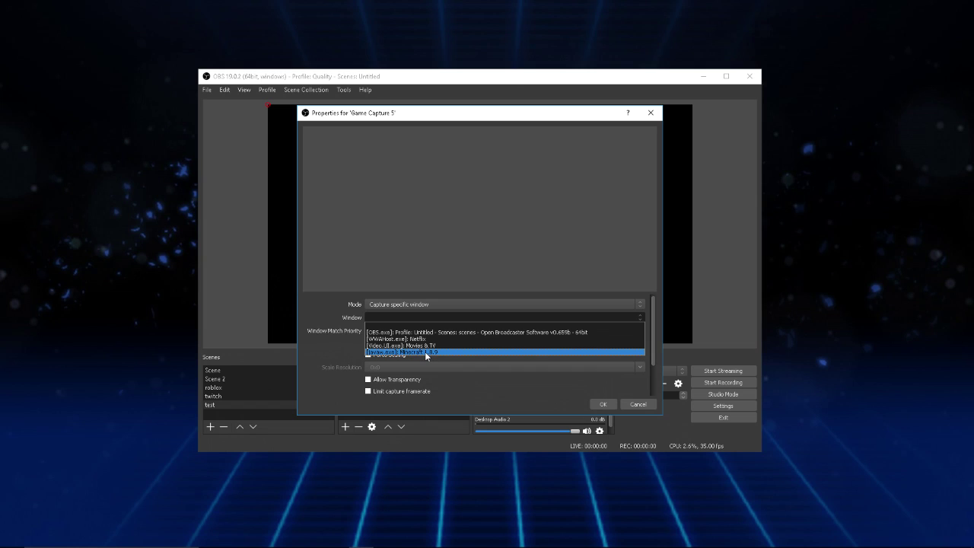
pyautogui.click(425, 352)
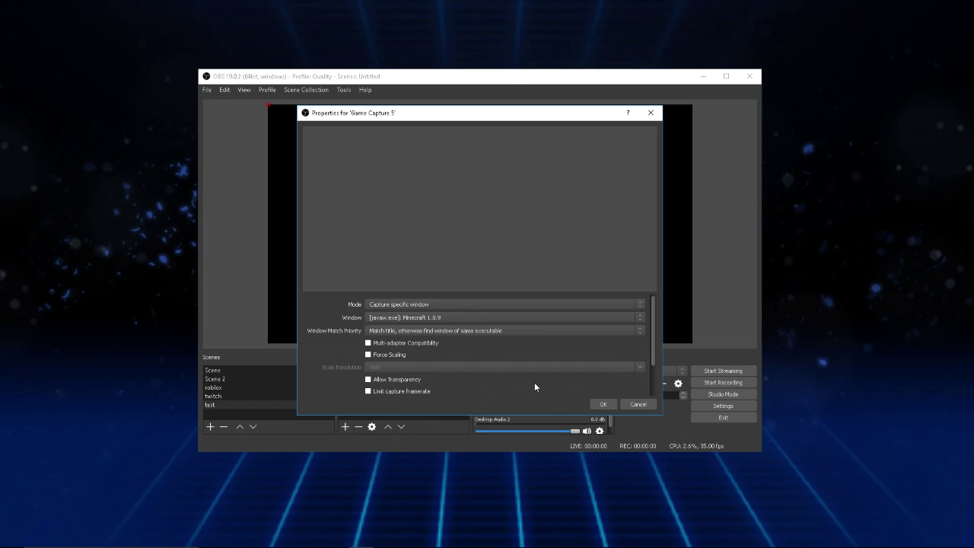
pyautogui.click(604, 405)
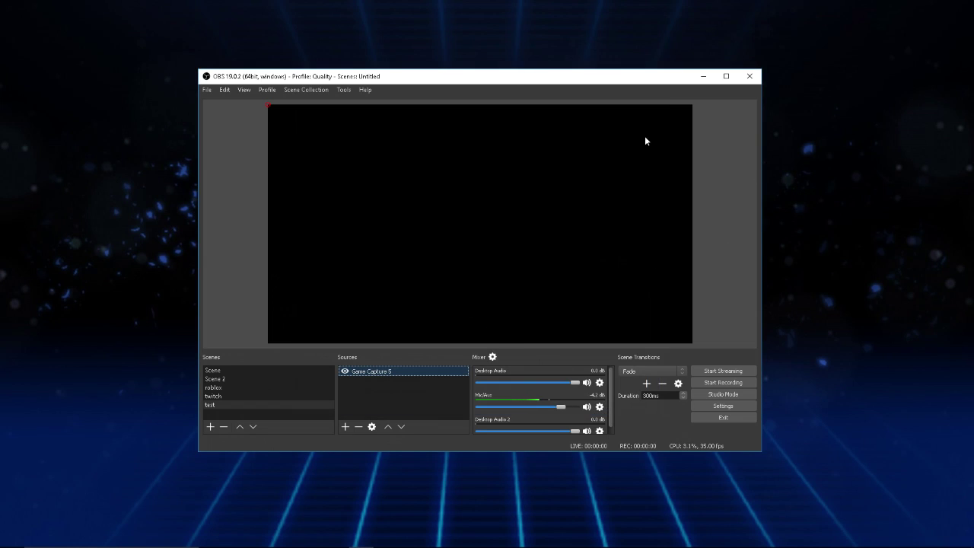
# Bring Minecraft to the front, then return to OBS with its title screen in the preview
pyautogui.moveTo(336, 541)
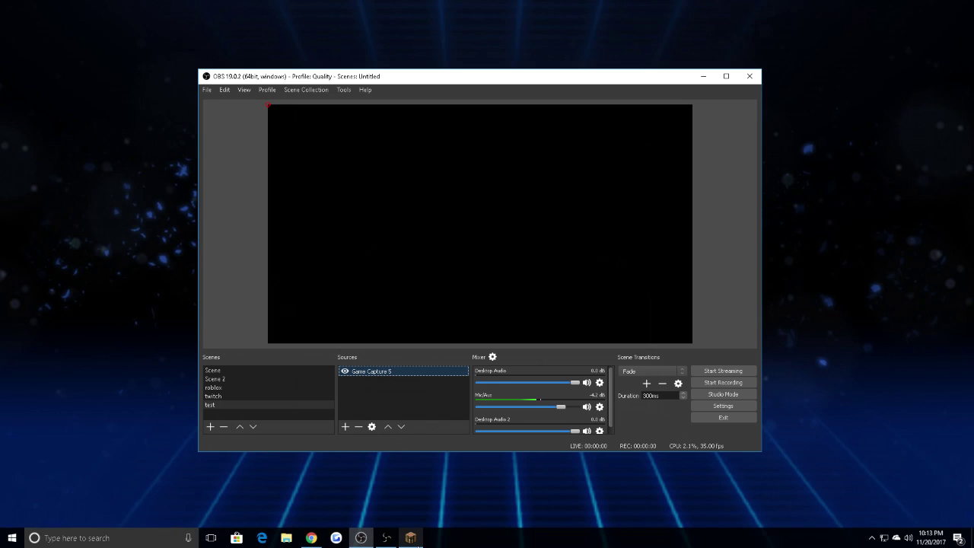
pyautogui.click(411, 537)
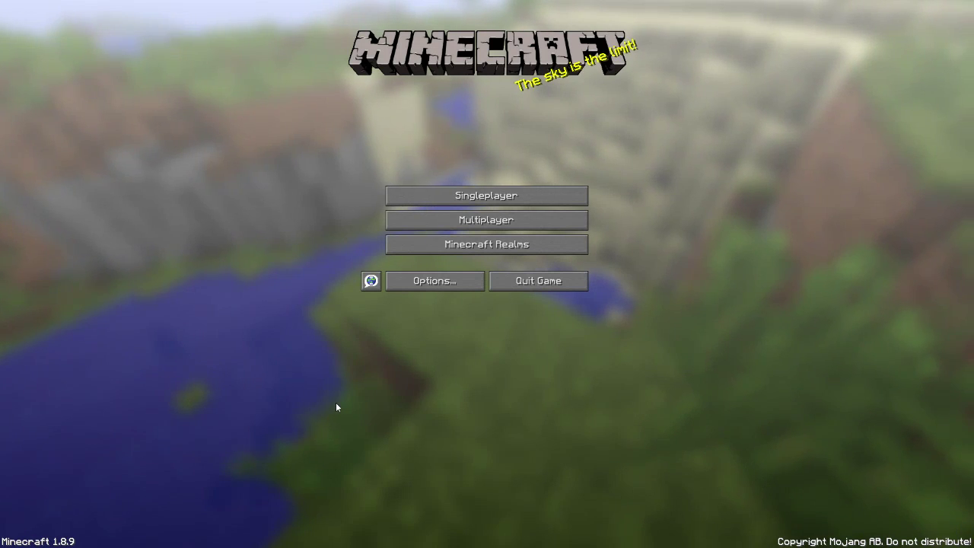
pyautogui.hotkey('alt', 'Tab')
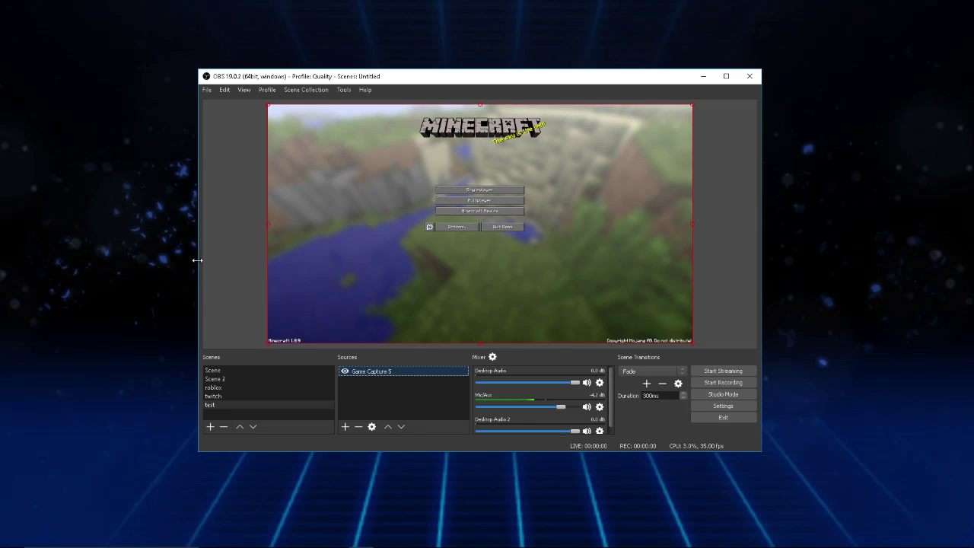
# Resize the Minecraft capture, then use Transform > Stretch to screen to fill the canvas
pyautogui.moveTo(694, 347); pyautogui.dragTo(545, 297)
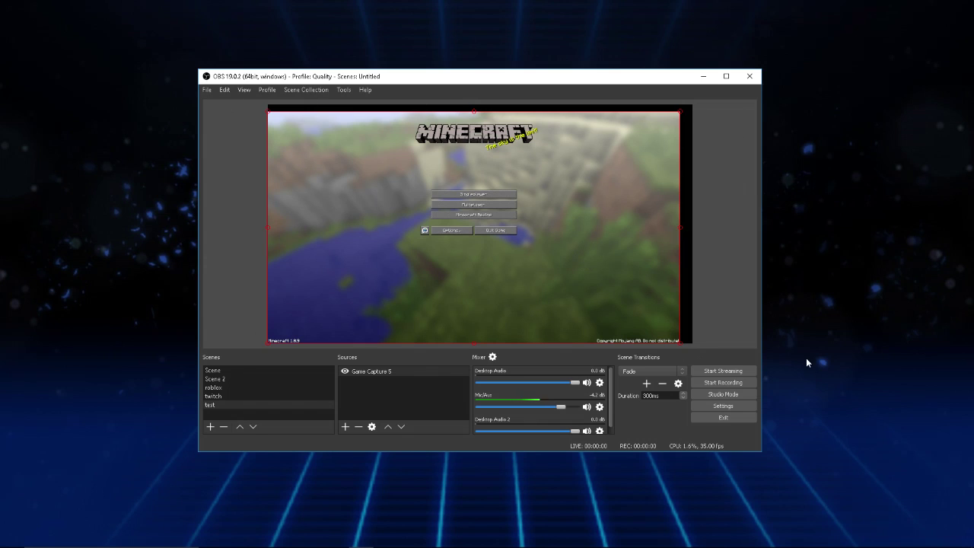
pyautogui.rightClick(312, 171)
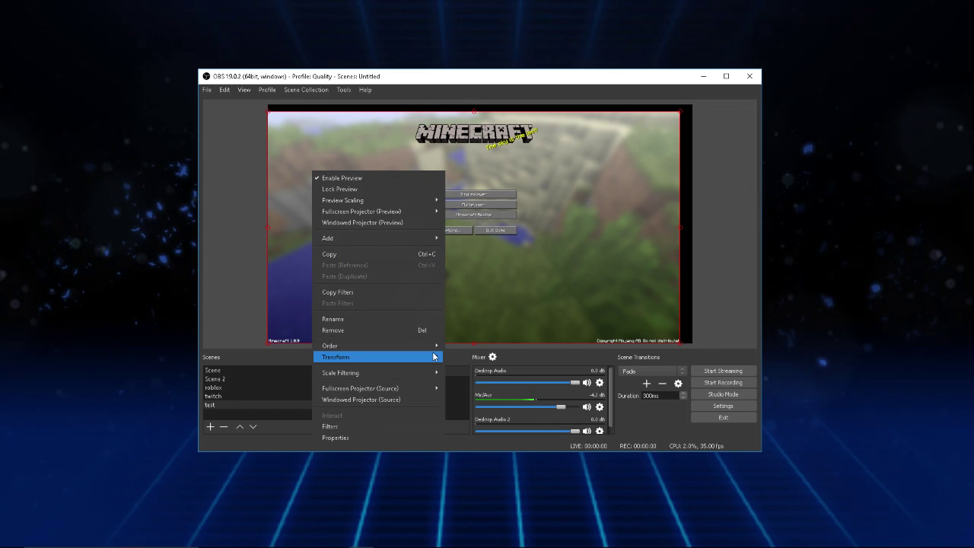
pyautogui.moveTo(437, 359)
pyautogui.rightClick(527, 233)
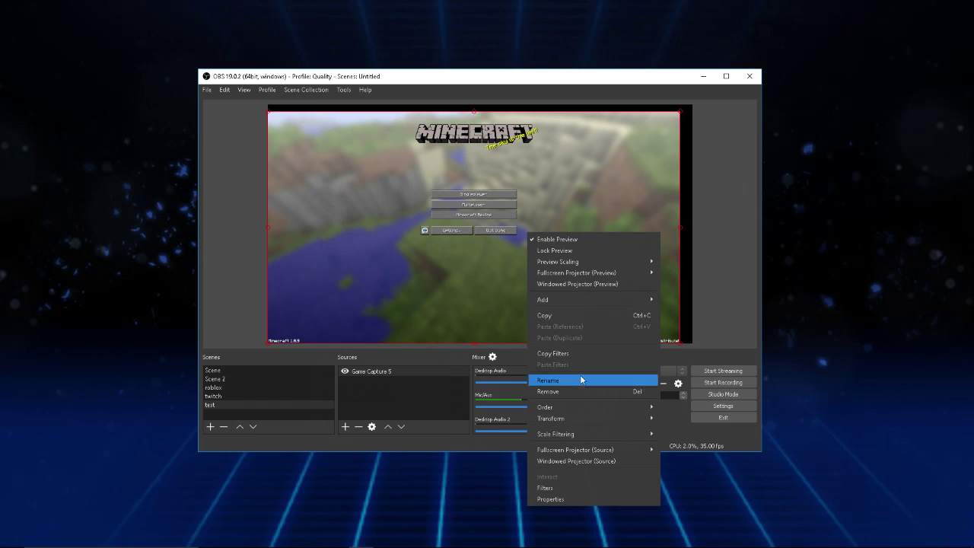
pyautogui.moveTo(649, 424)
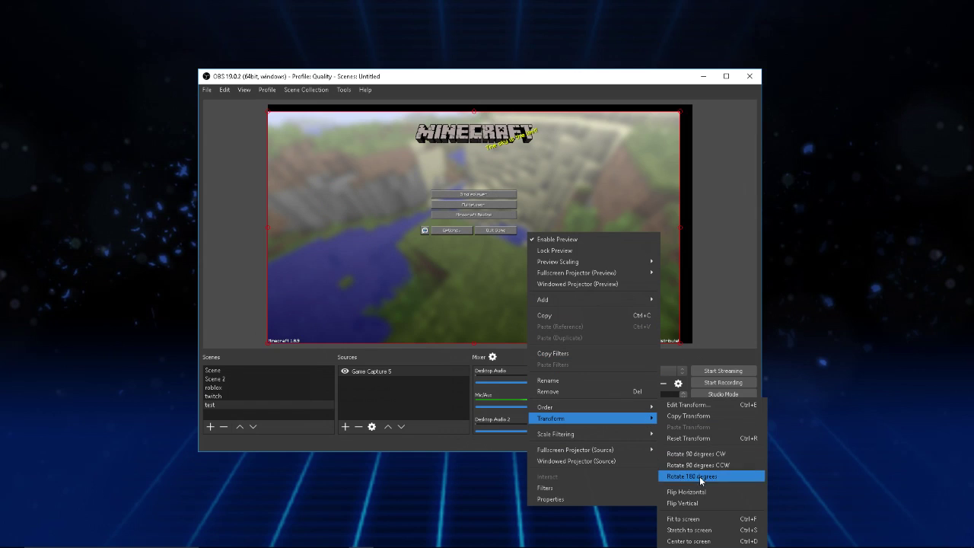
pyautogui.click(707, 523)
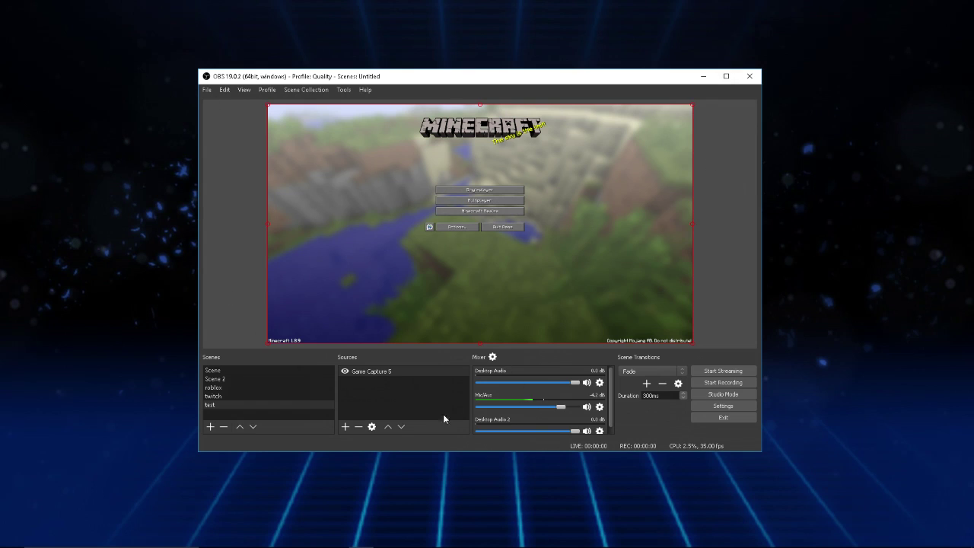
pyautogui.click(346, 428)
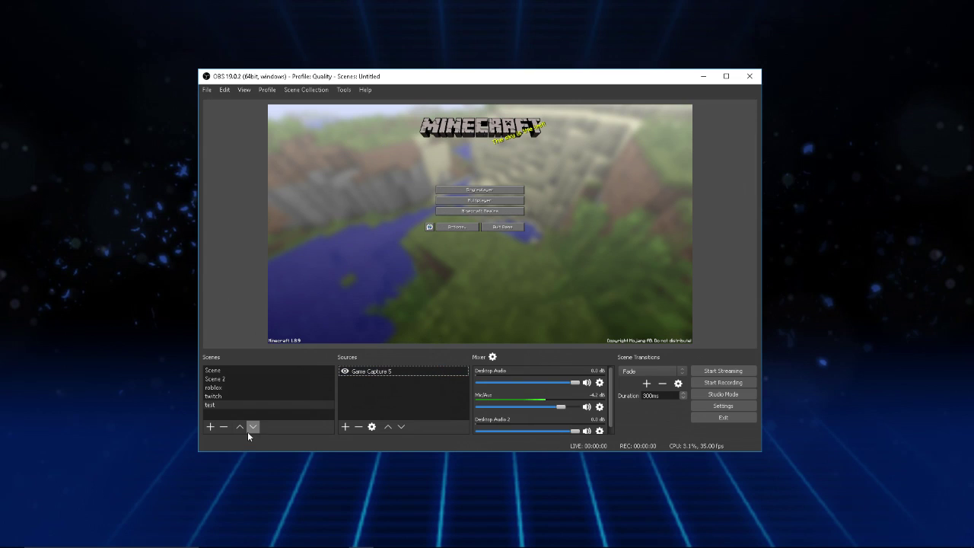
pyautogui.doubleClick(356, 371)
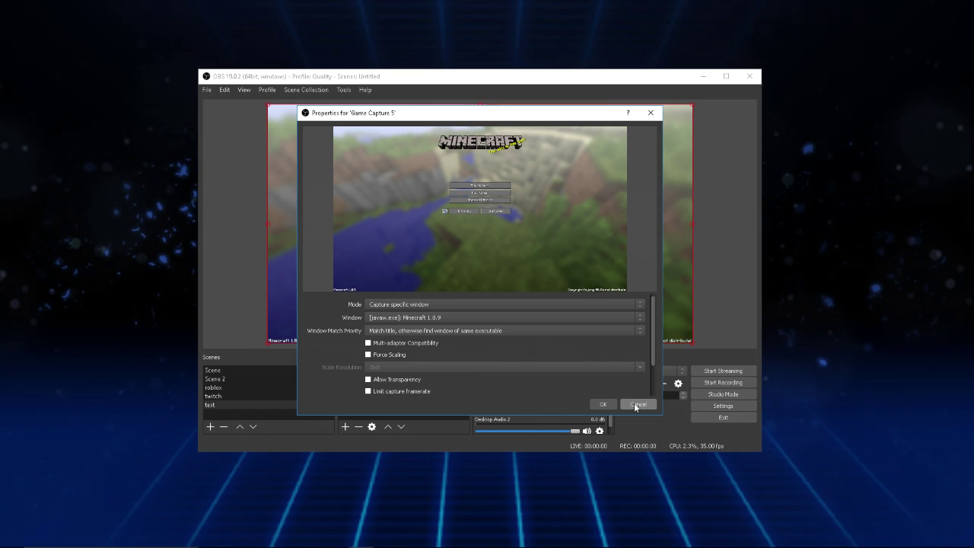
pyautogui.click(637, 404)
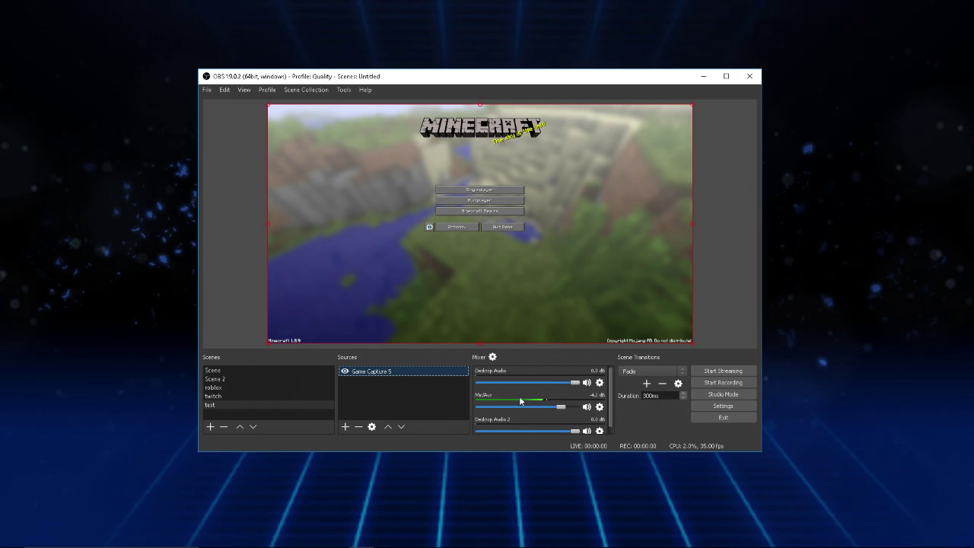
# Scroll down and back up in the main window to check the test scene
pyautogui.scroll(-1, 519, 396)
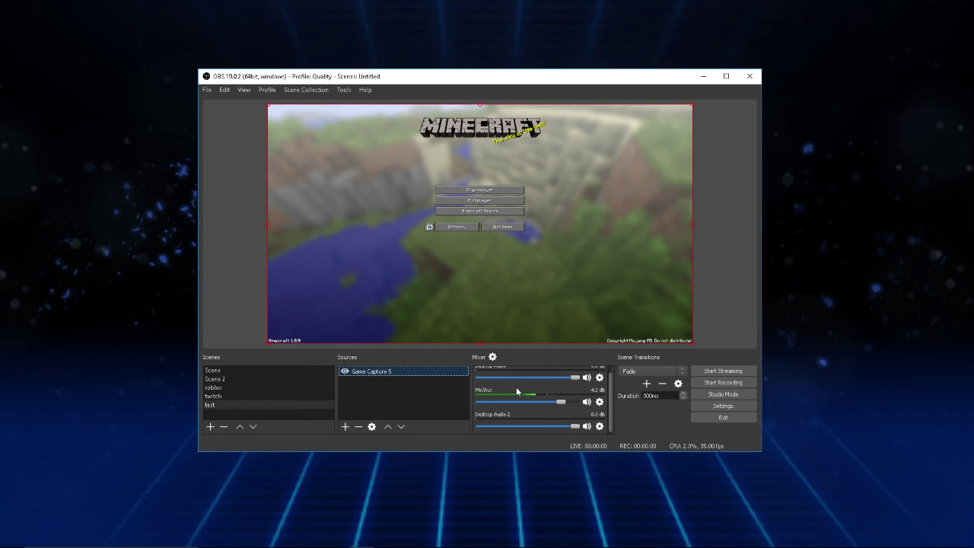
pyautogui.scroll(1, 516, 392)
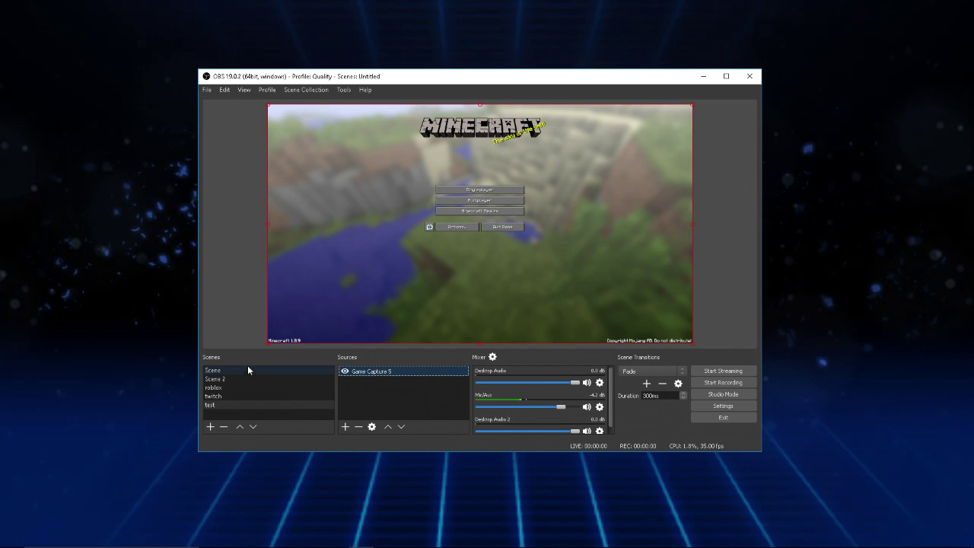
# In Settings, keep YouTube / YouTube Gaming as the stream service, then view the Output page
pyautogui.click(723, 406)
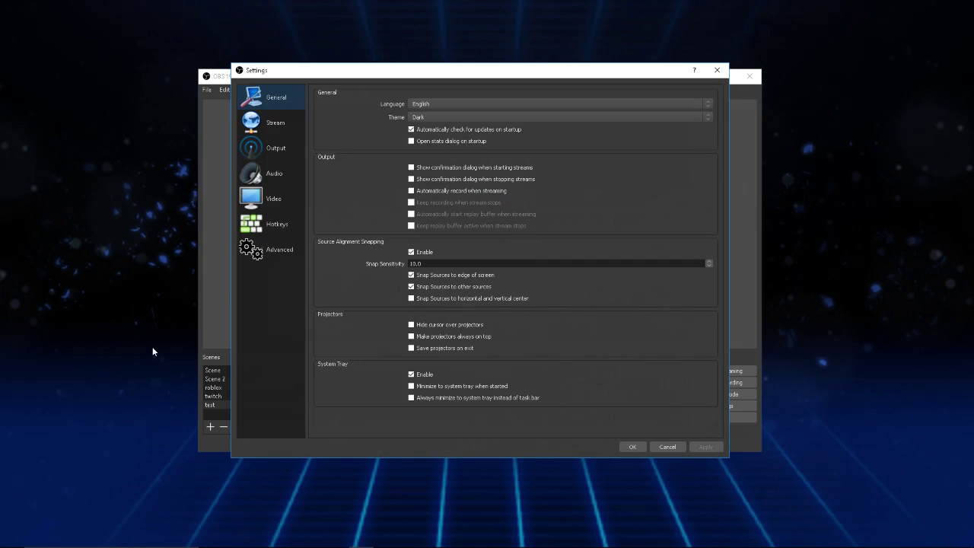
pyautogui.click(285, 123)
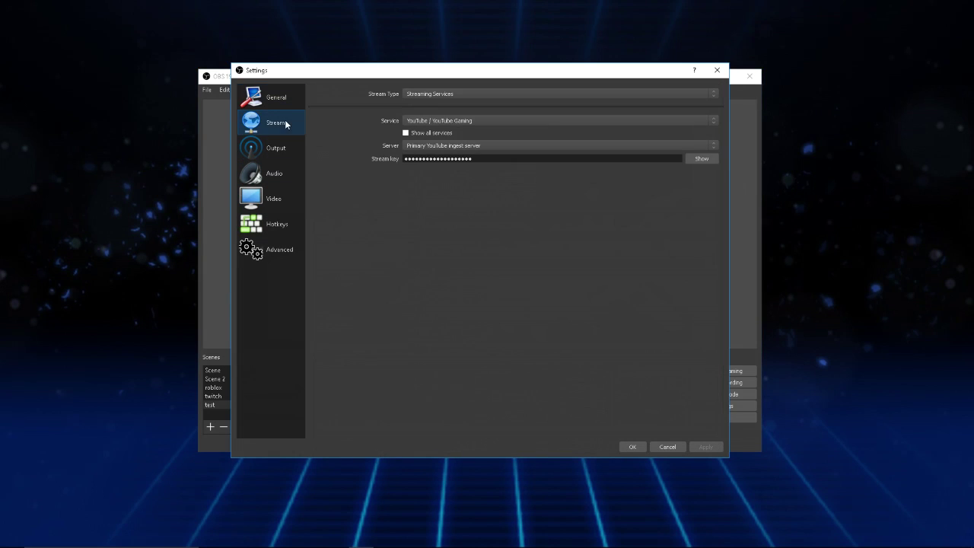
pyautogui.click(556, 119)
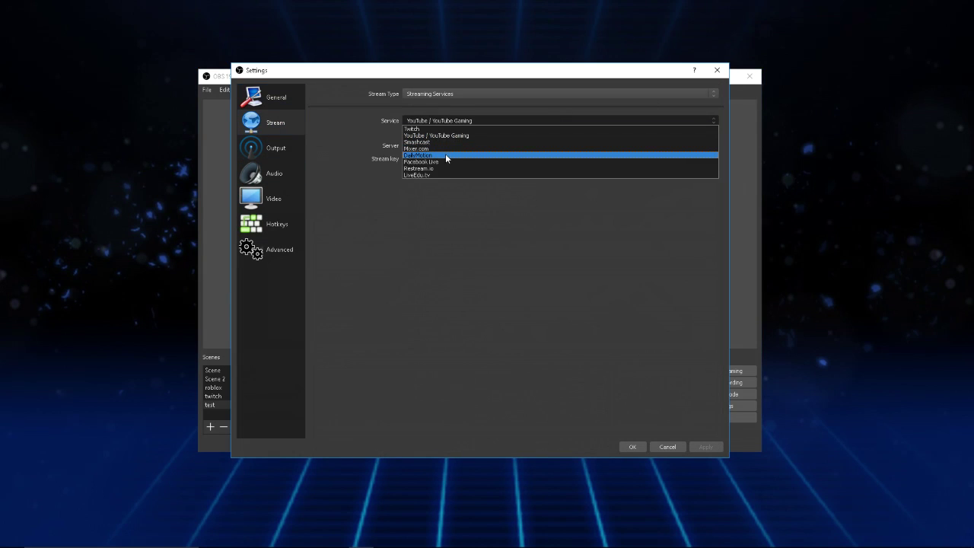
pyautogui.click(437, 135)
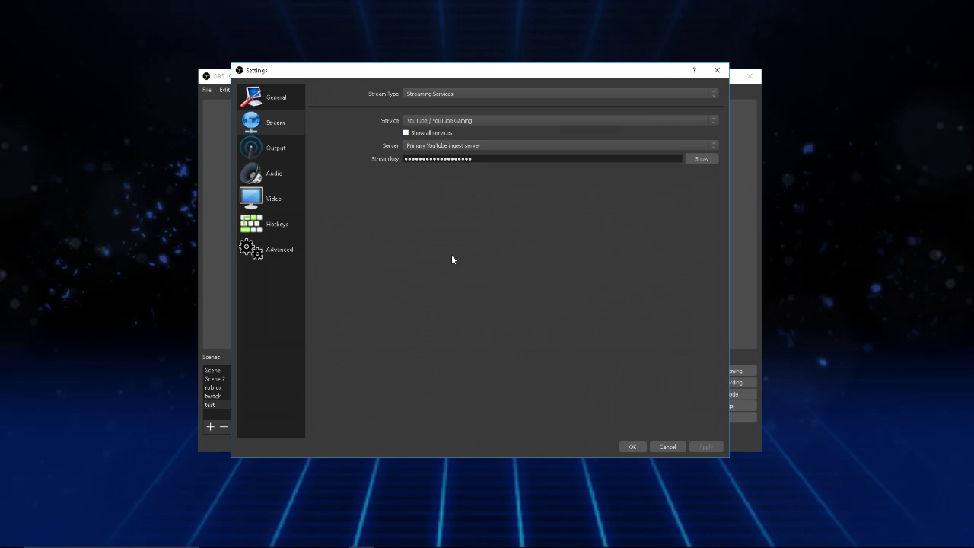
pyautogui.click(274, 154)
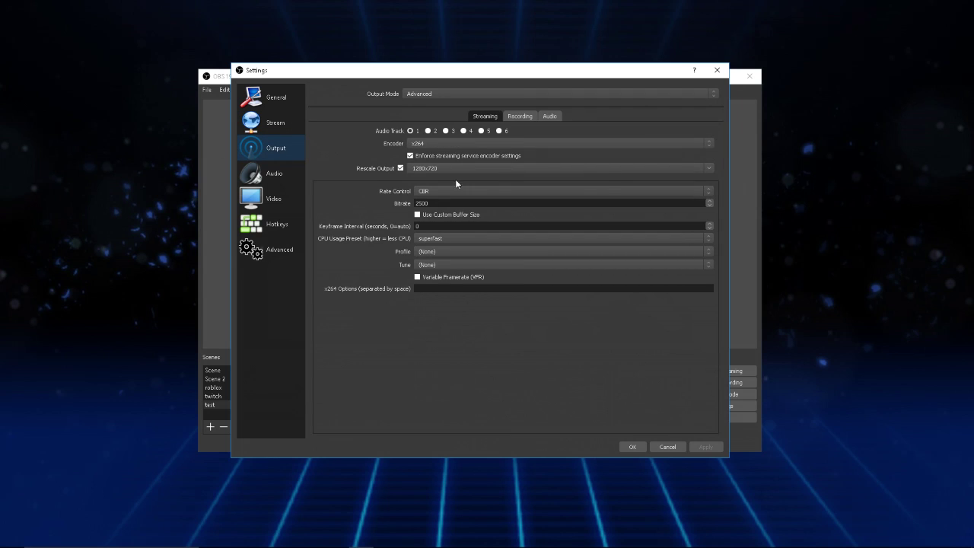
# On the Output Recording tab, review the recording formats and keep mp4
pyautogui.click(517, 117)
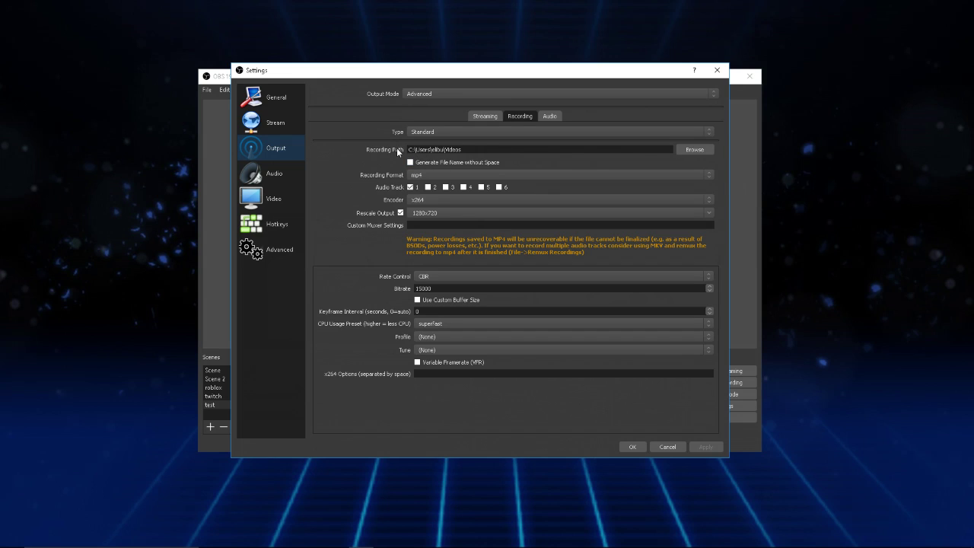
pyautogui.click(710, 173)
pyautogui.click(427, 187)
# Review the recording encoder choices, keeping x264
pyautogui.click(441, 200)
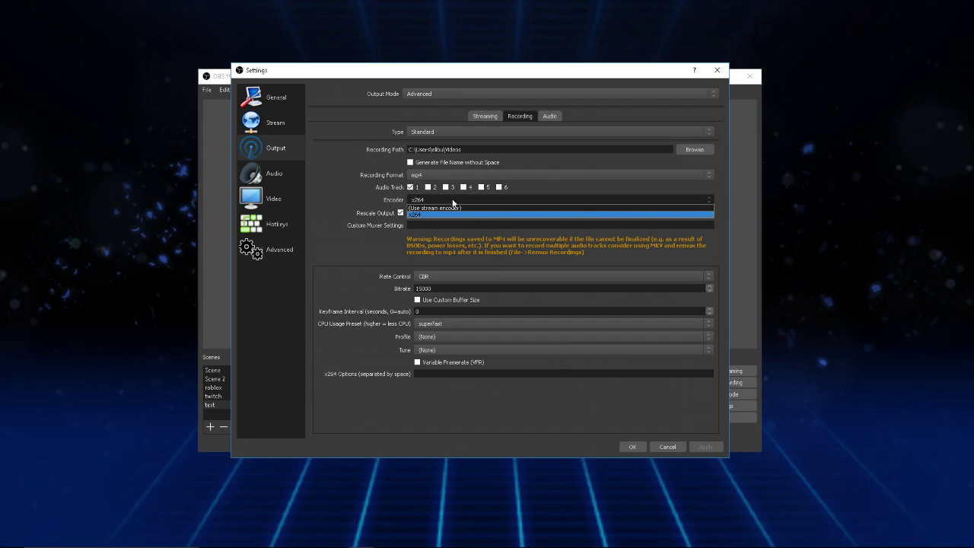
pyautogui.click(449, 214)
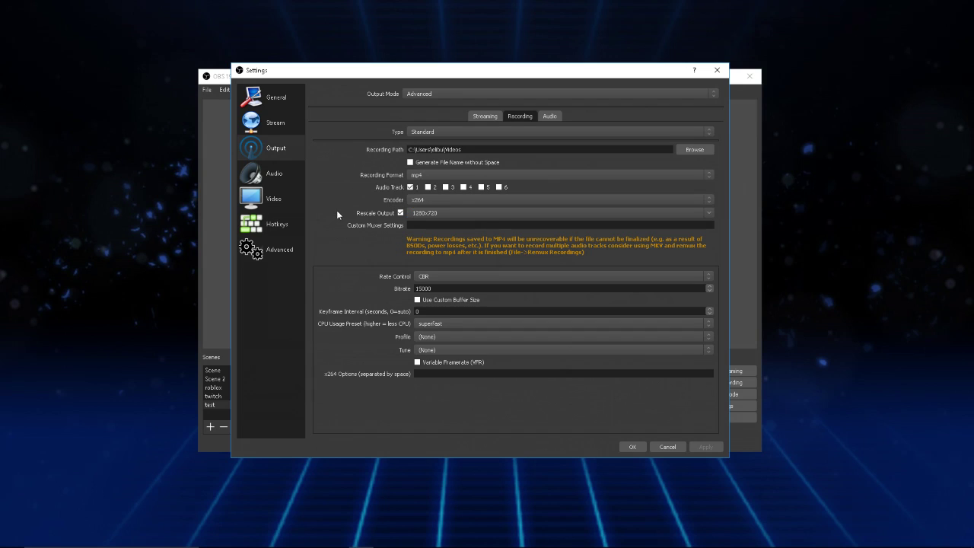
pyautogui.click(427, 200)
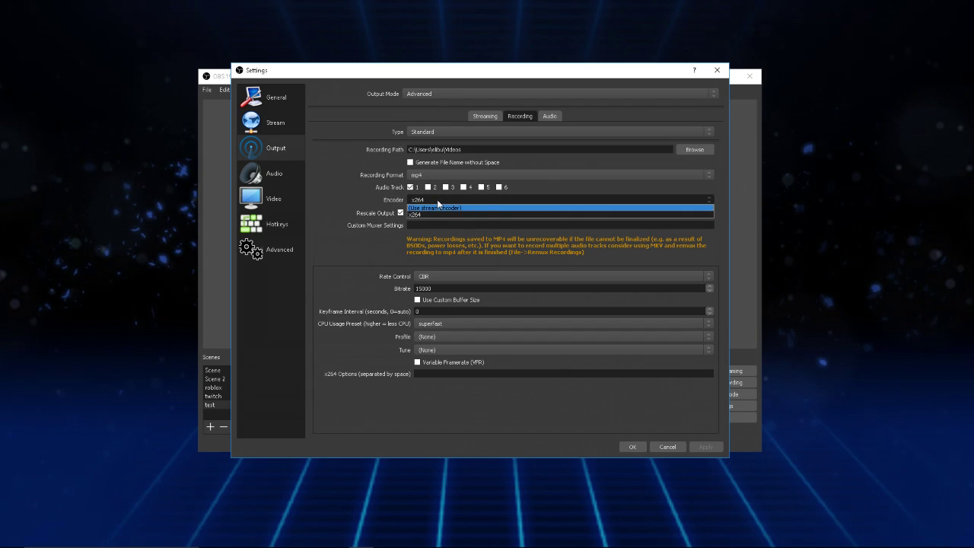
pyautogui.click(437, 199)
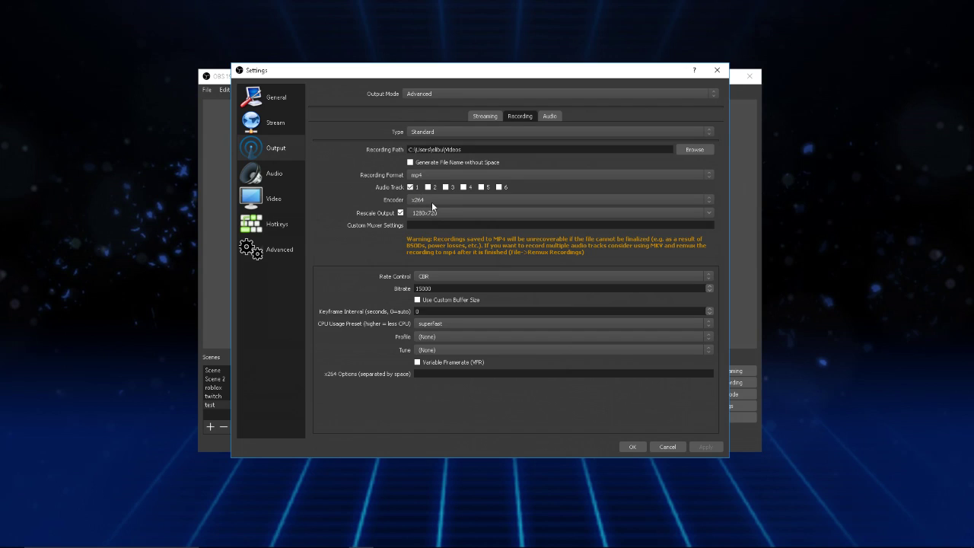
pyautogui.click(432, 202)
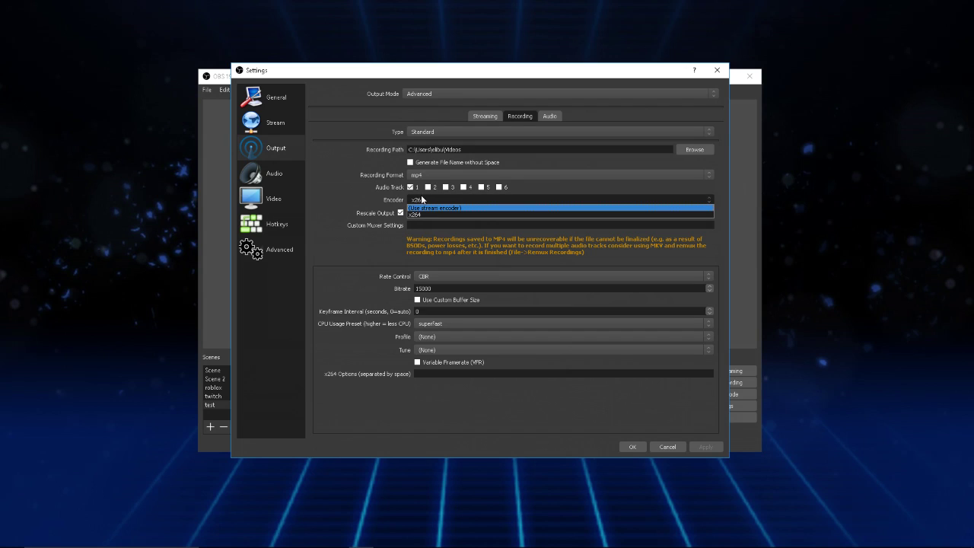
pyautogui.click(421, 199)
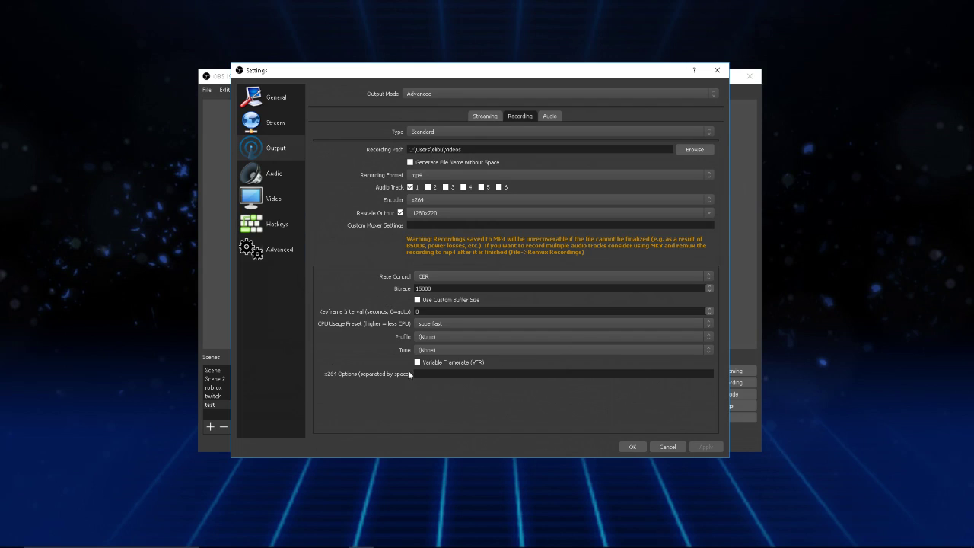
# Review the recording rate control and bitrate, keeping CBR at 15000
pyautogui.click(428, 278)
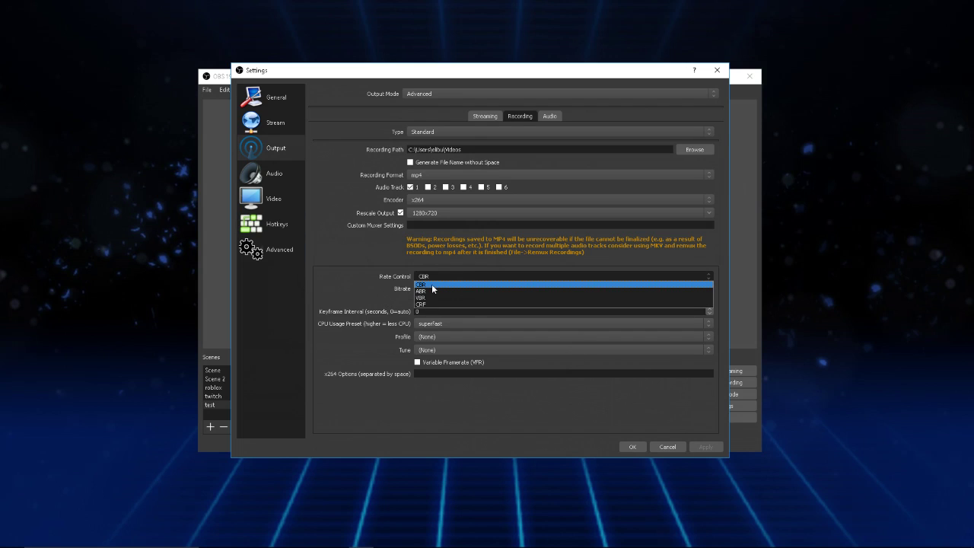
pyautogui.click(429, 282)
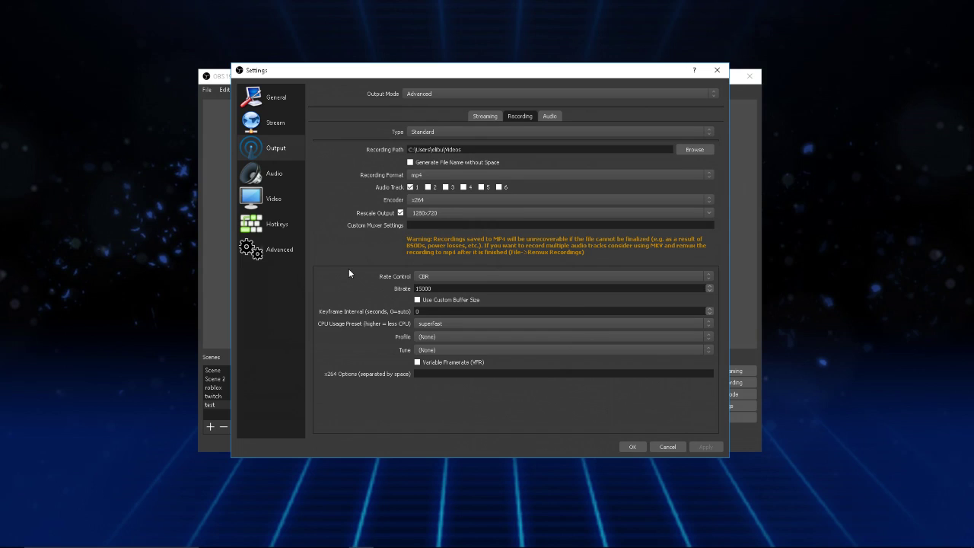
pyautogui.click(454, 277)
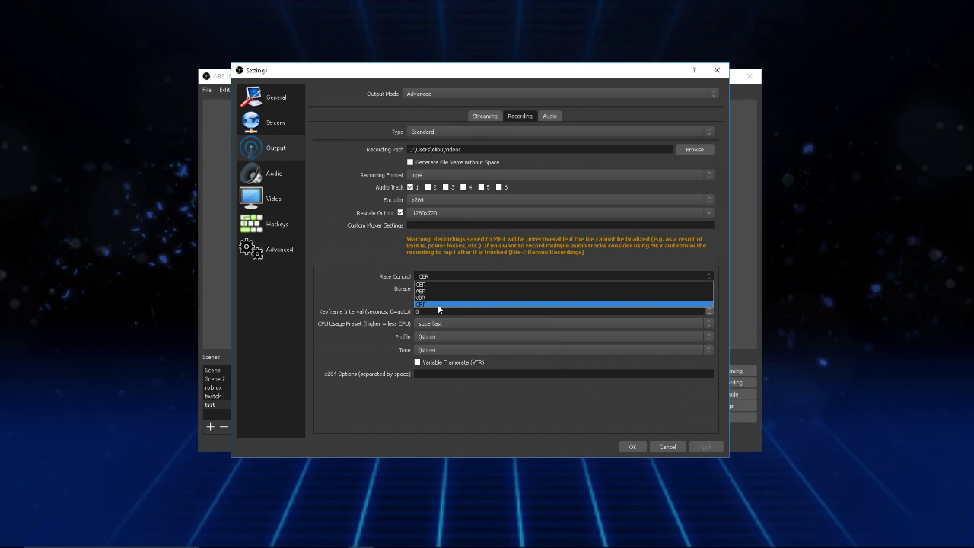
pyautogui.click(424, 284)
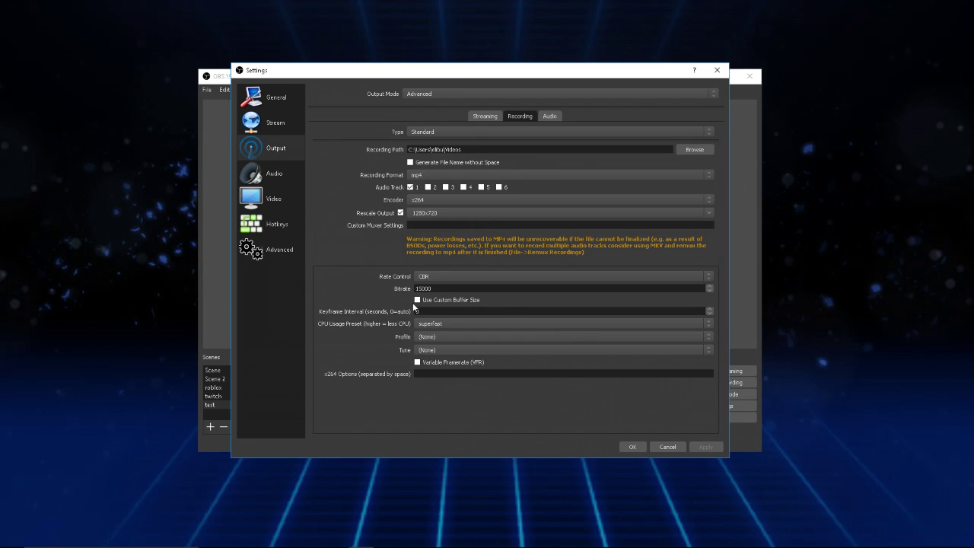
pyautogui.doubleClick(442, 289)
pyautogui.press('End')
pyautogui.doubleClick(442, 289)
pyautogui.click(267, 301)
# Keep superfast as the CPU usage preset, then move to the Audio settings
pyautogui.click(463, 324)
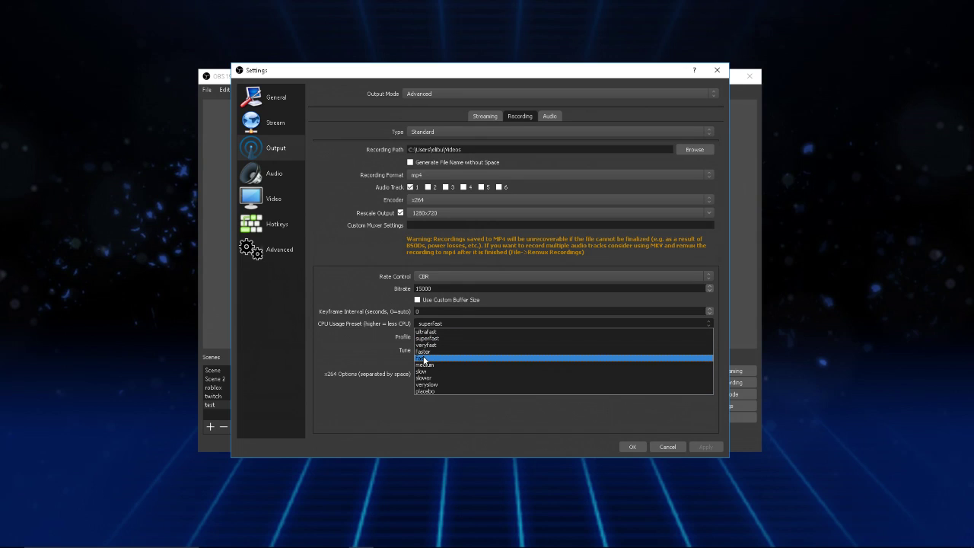
pyautogui.click(351, 316)
pyautogui.click(432, 328)
pyautogui.click(432, 327)
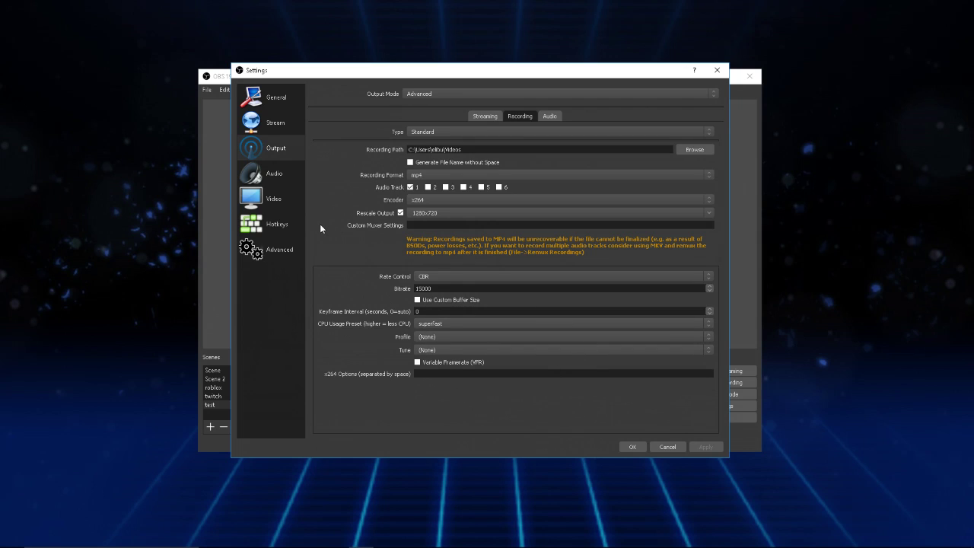
pyautogui.click(298, 173)
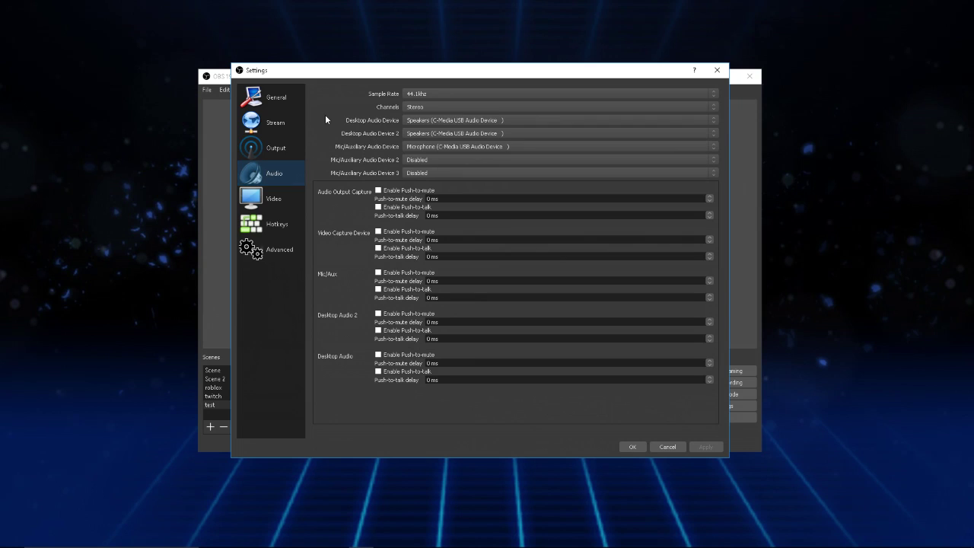
pyautogui.click(453, 124)
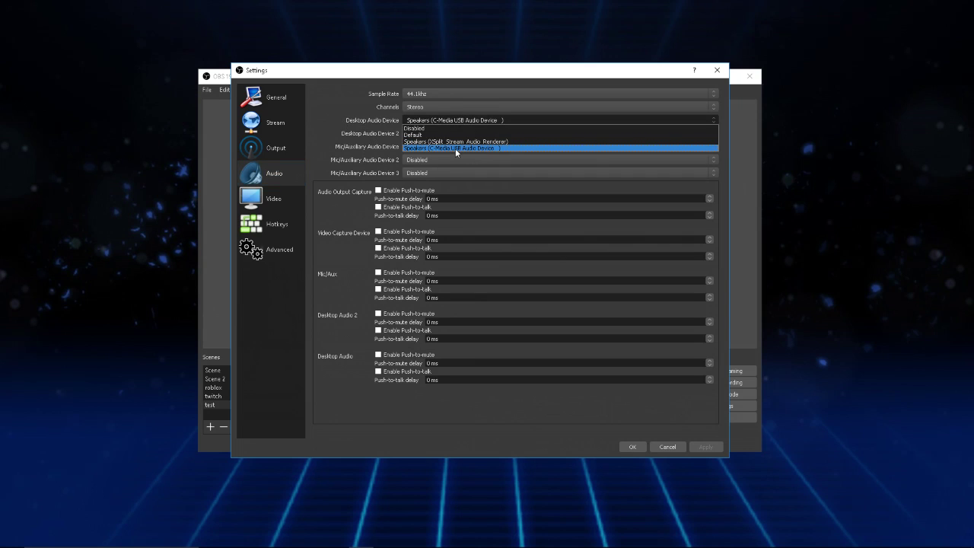
pyautogui.click(455, 148)
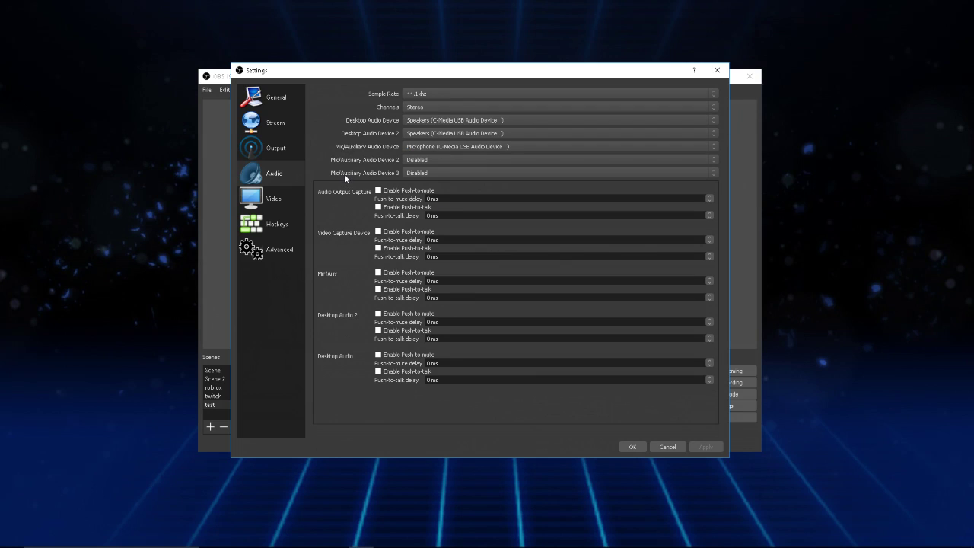
pyautogui.click(440, 149)
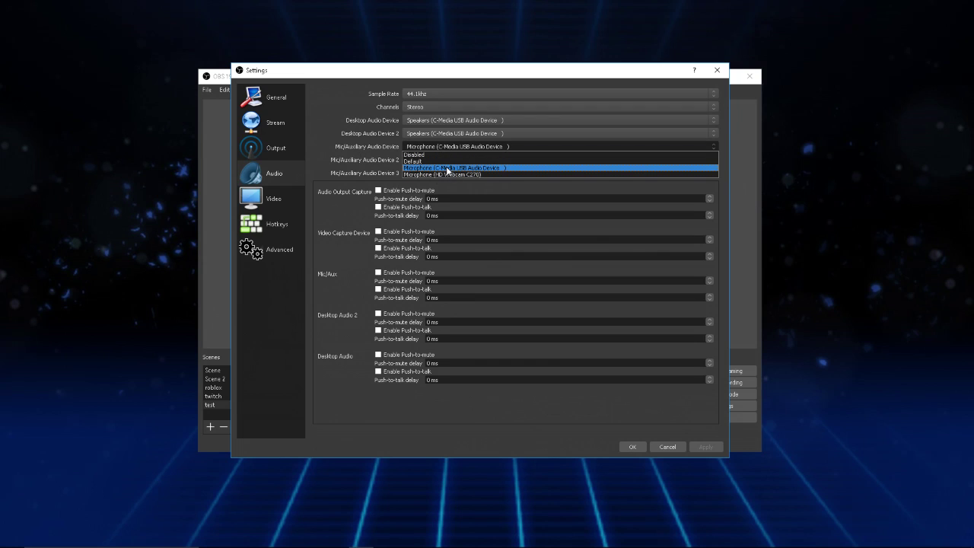
pyautogui.click(447, 170)
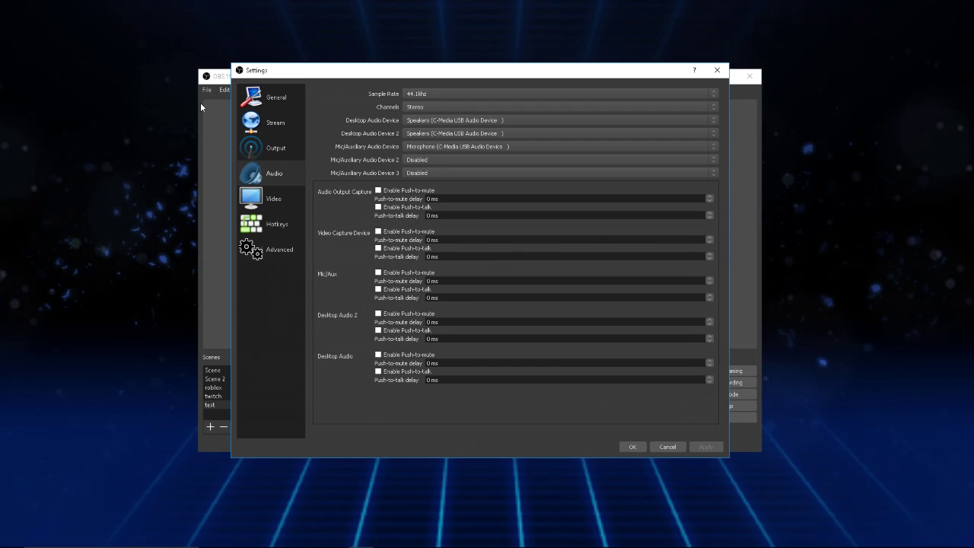
pyautogui.click(431, 150)
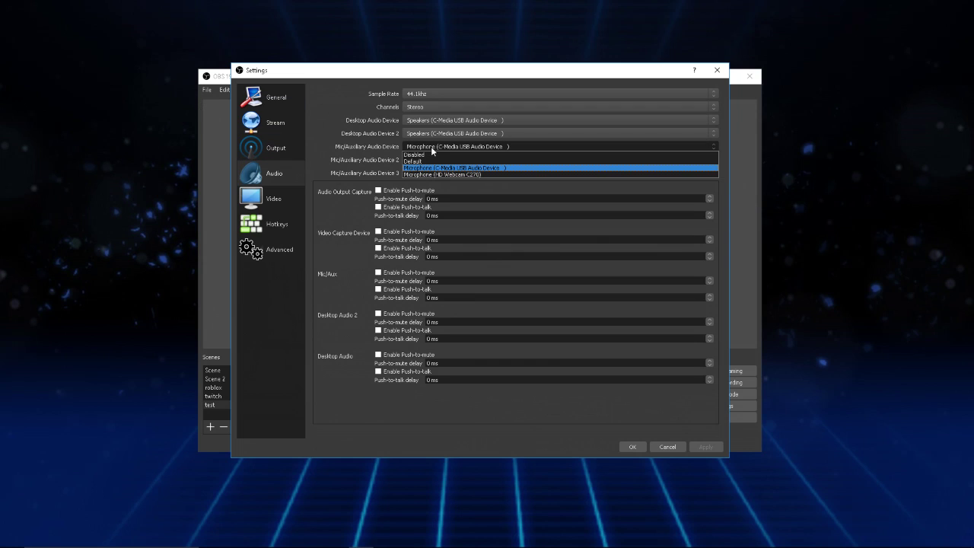
pyautogui.click(434, 167)
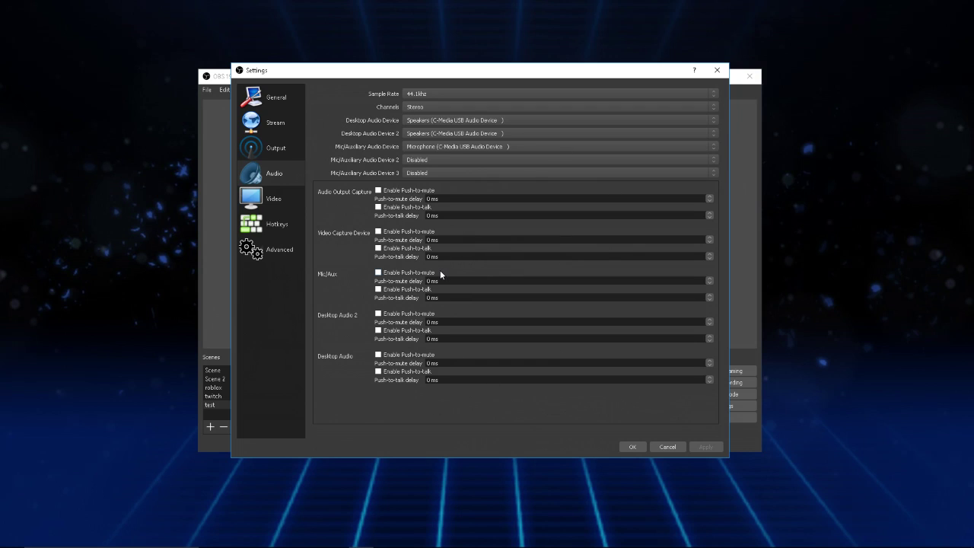
# Go to the Video settings and keep Lanczos as the downscale filter
pyautogui.click(282, 204)
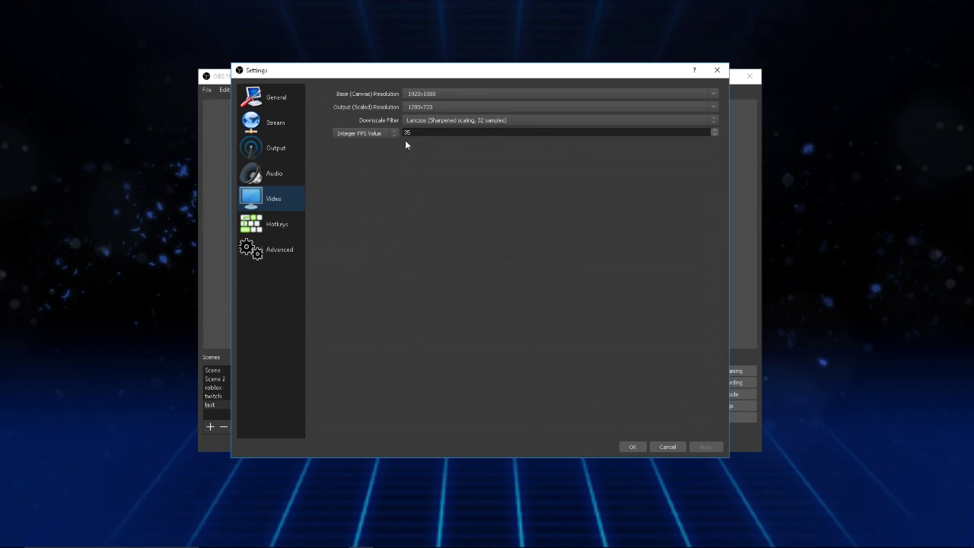
pyautogui.click(436, 121)
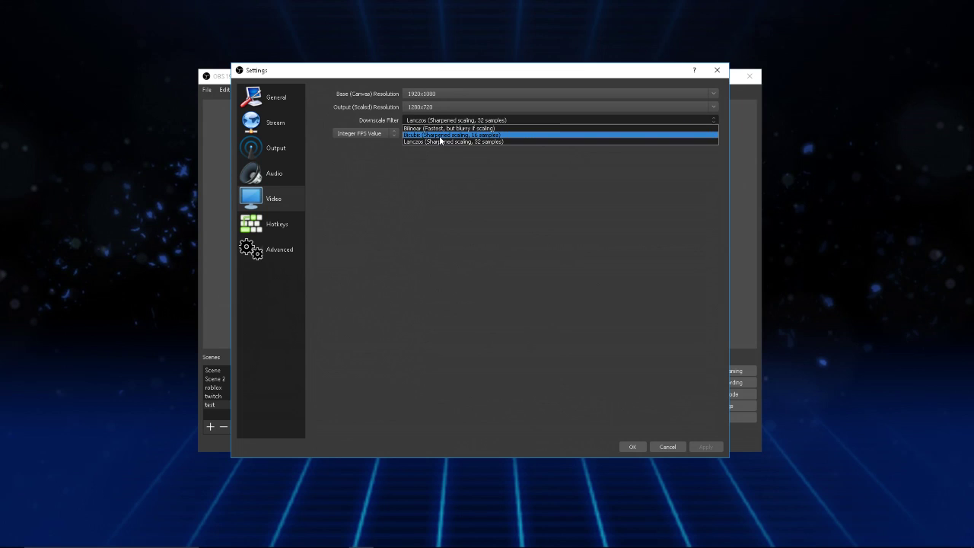
pyautogui.click(438, 141)
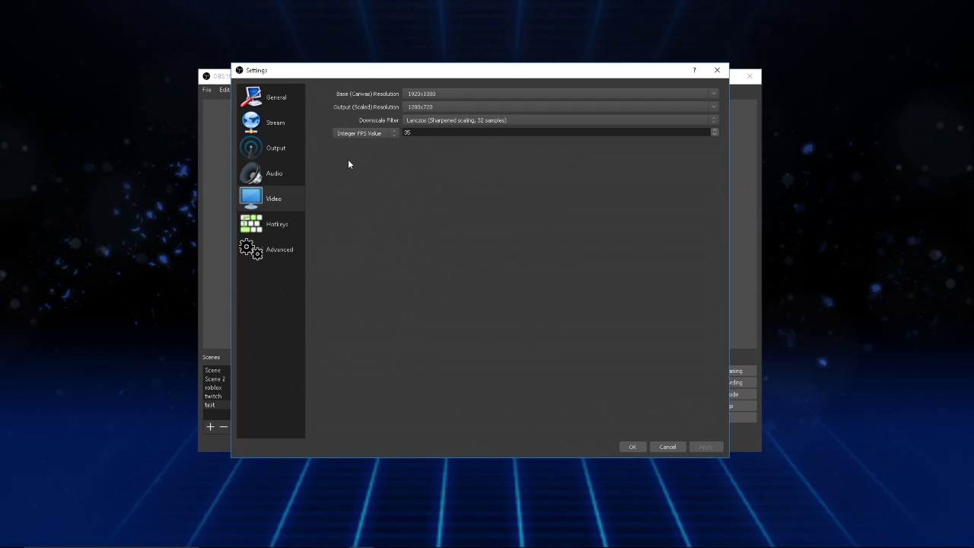
pyautogui.click(395, 134)
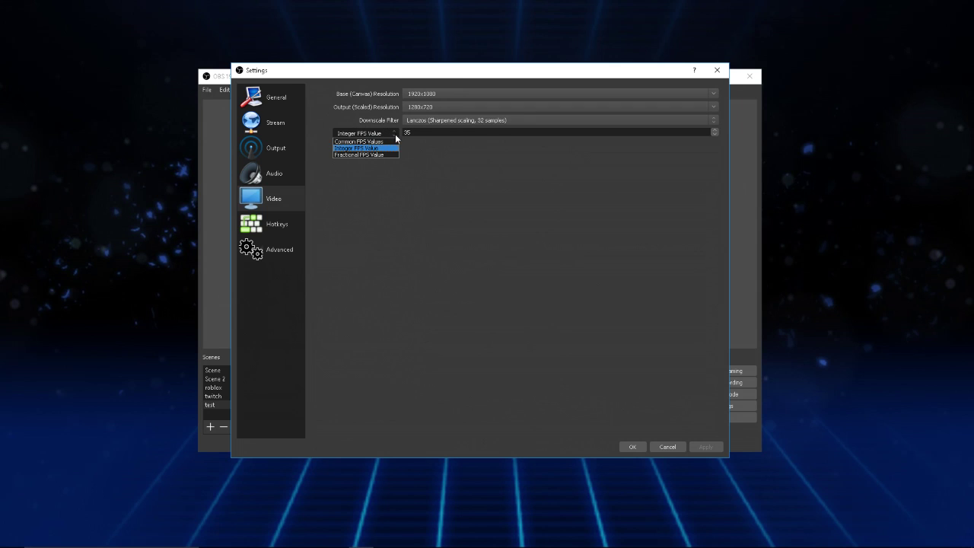
pyautogui.click(394, 147)
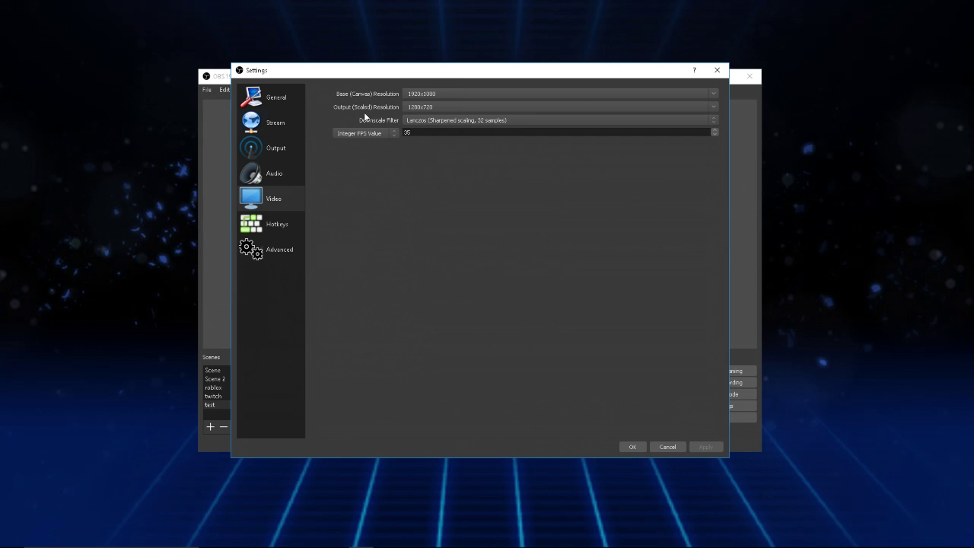
# Check the hotkey list (Start Recording F8, Stop Recording F9), then view the Advanced settings page
pyautogui.click(286, 227)
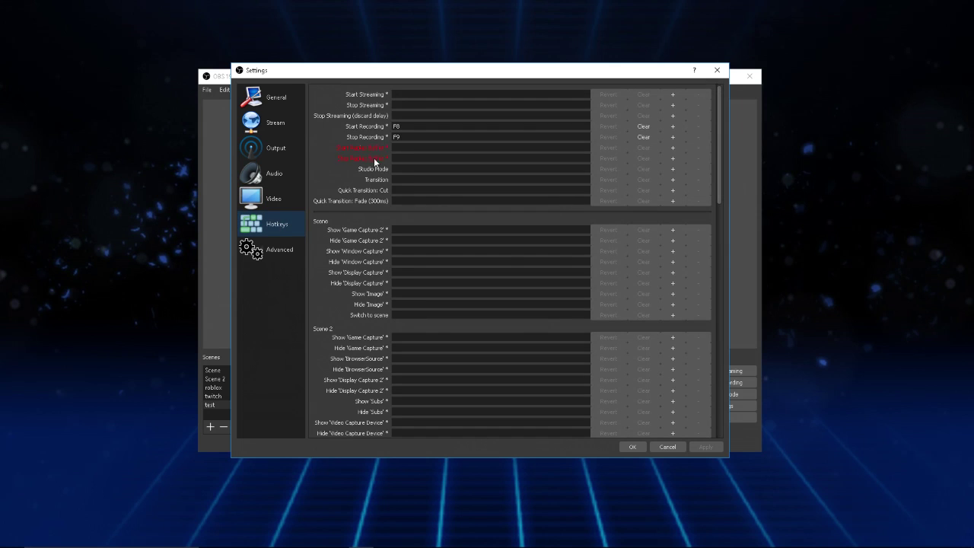
pyautogui.moveTo(361, 141)
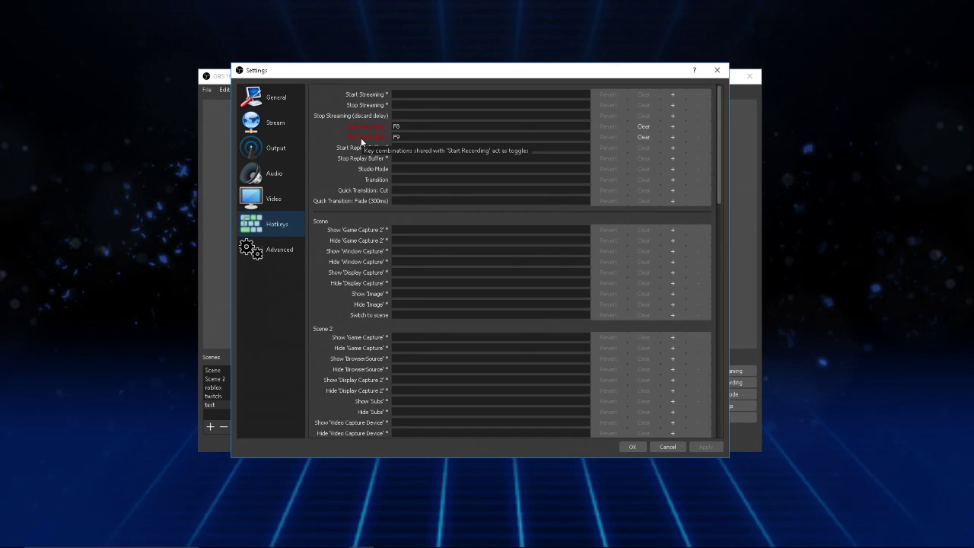
pyautogui.scroll(-15, 391, 165)
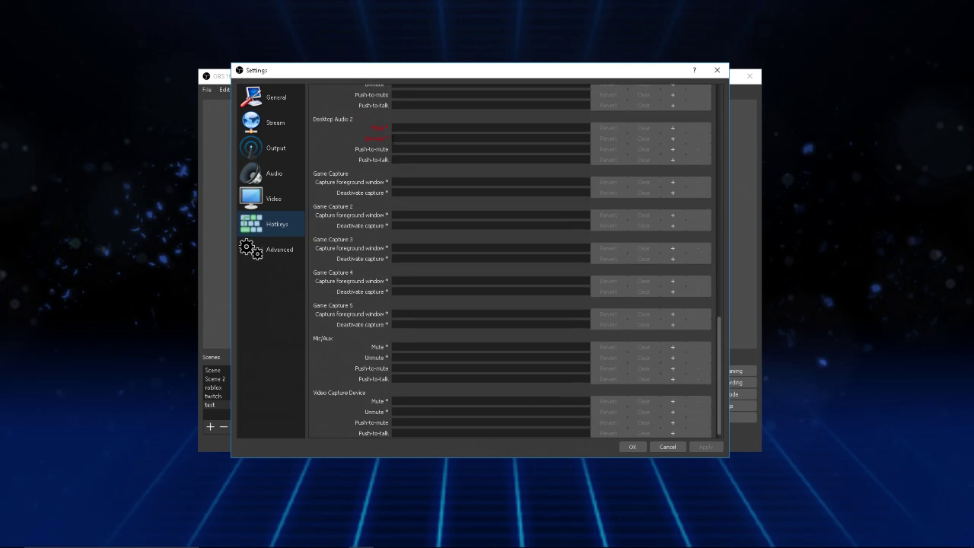
pyautogui.scroll(8, 393, 158)
pyautogui.scroll(8, 393, 158)
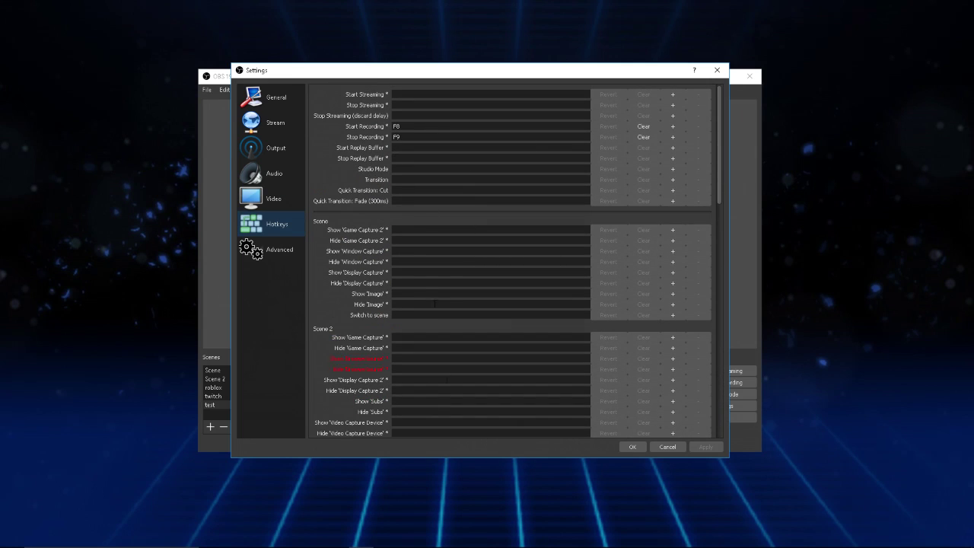
pyautogui.scroll(-5, 421, 285)
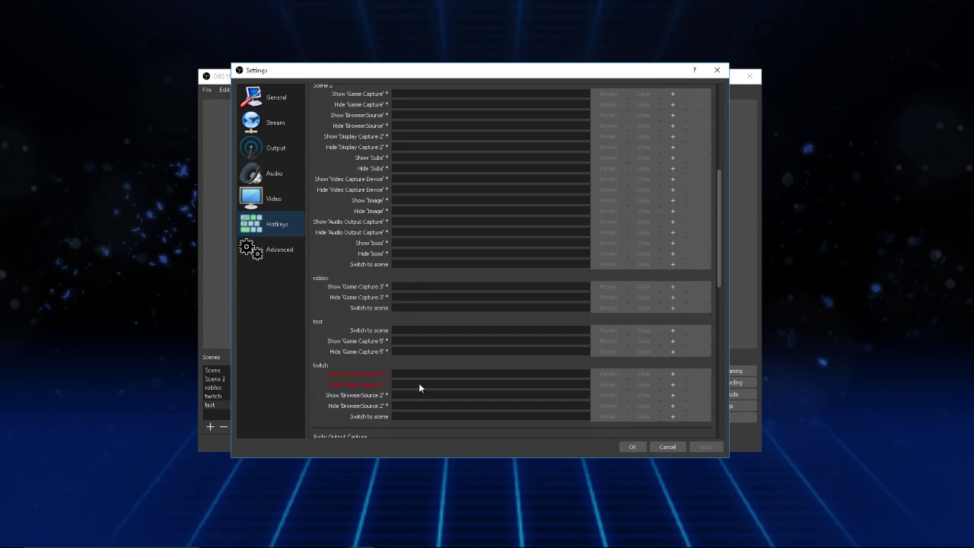
pyautogui.scroll(5, 418, 383)
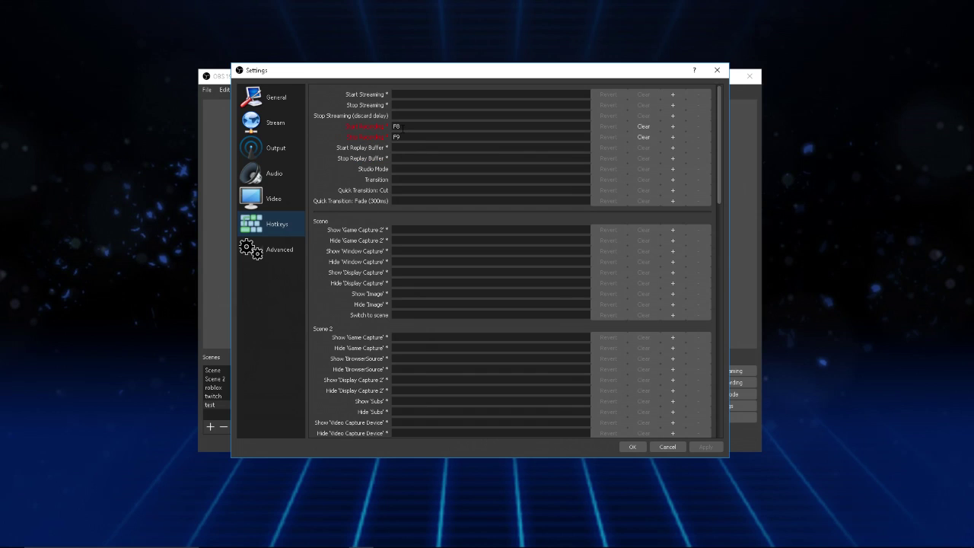
pyautogui.click(292, 259)
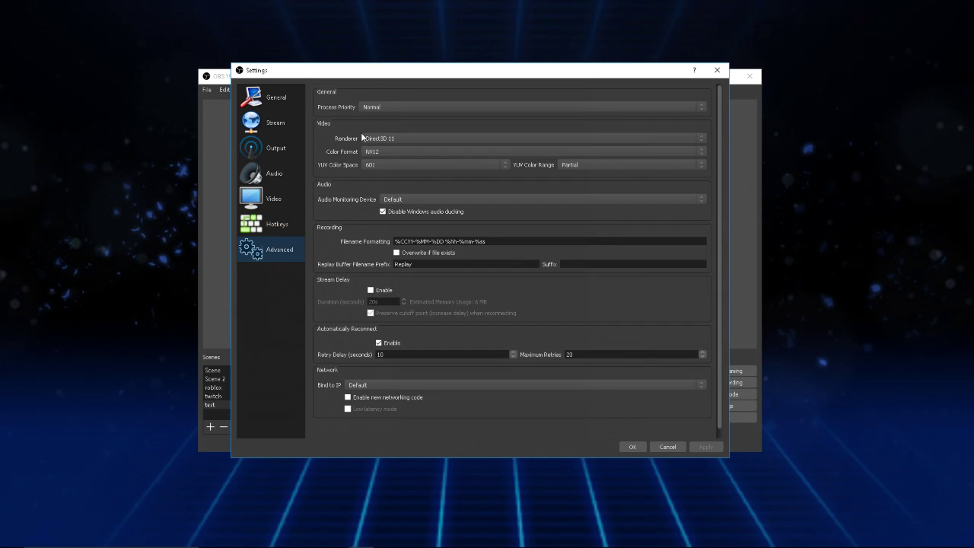
pyautogui.click(372, 107)
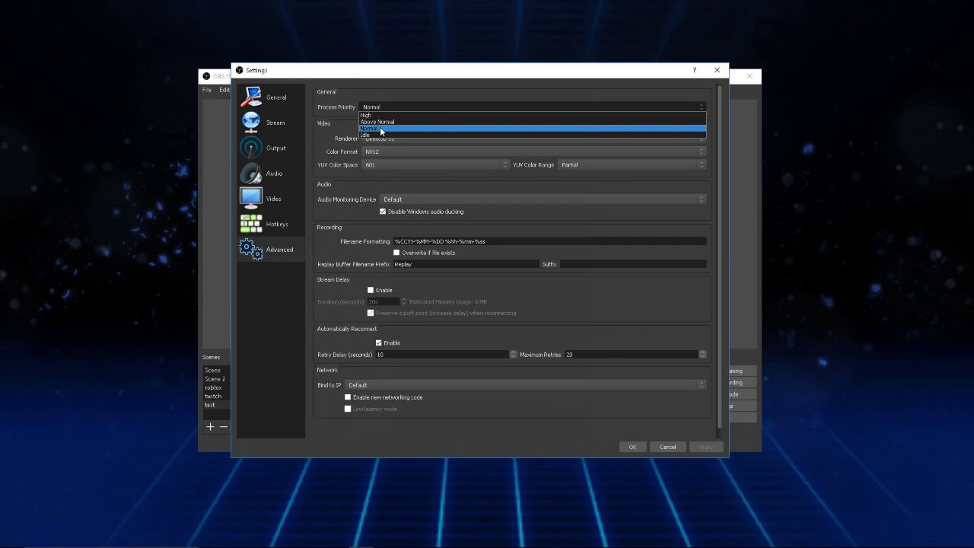
pyautogui.click(380, 128)
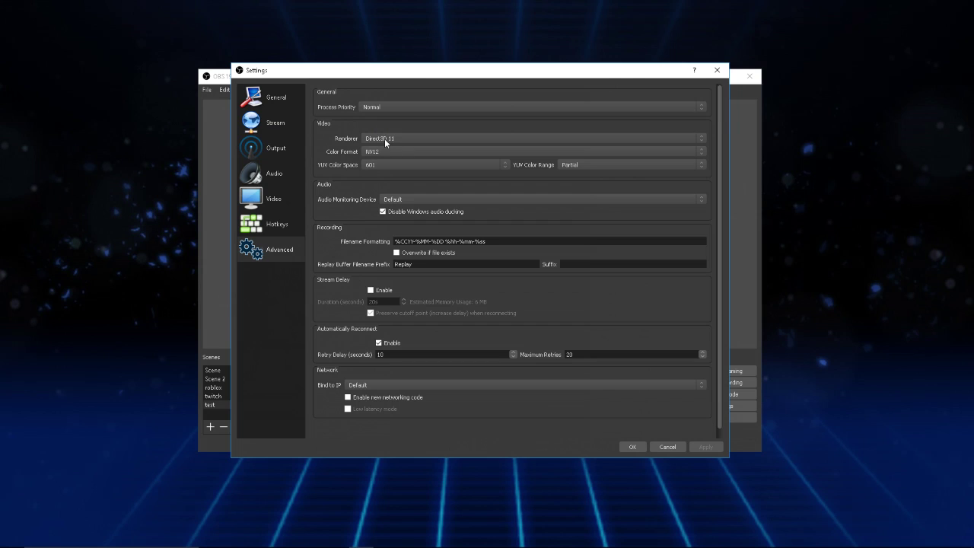
pyautogui.click(388, 137)
pyautogui.click(389, 147)
pyautogui.click(371, 153)
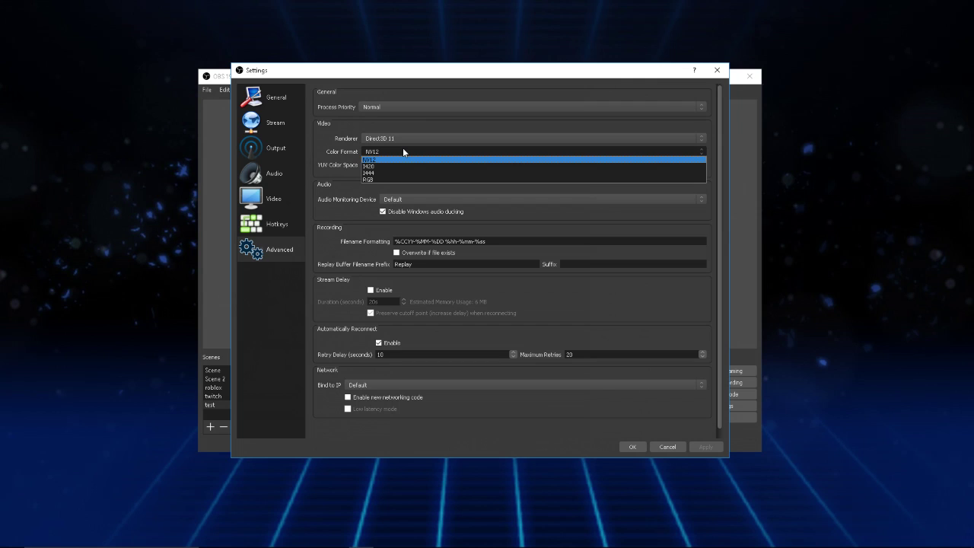
pyautogui.click(404, 150)
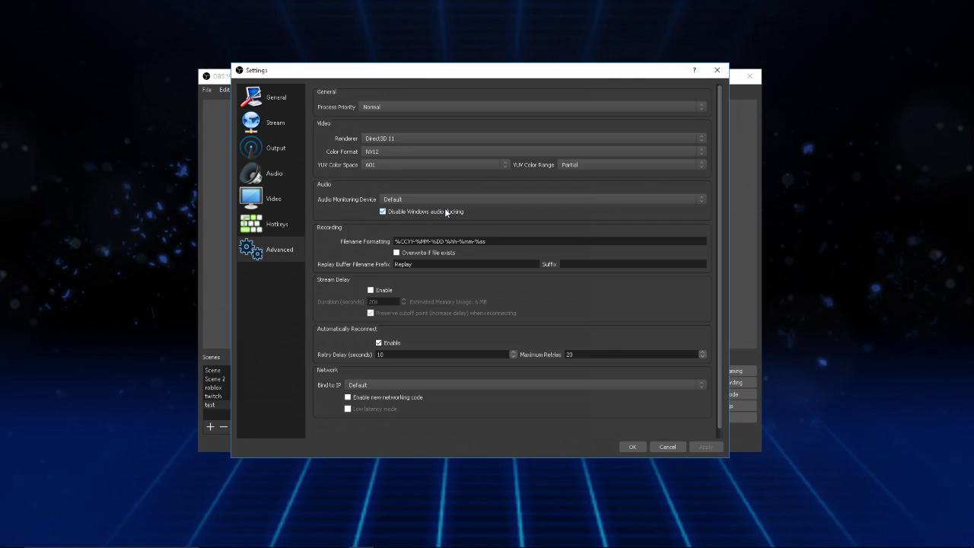
# Confirm Settings with OK to return to the test scene's Minecraft capture preview
pyautogui.click(633, 447)
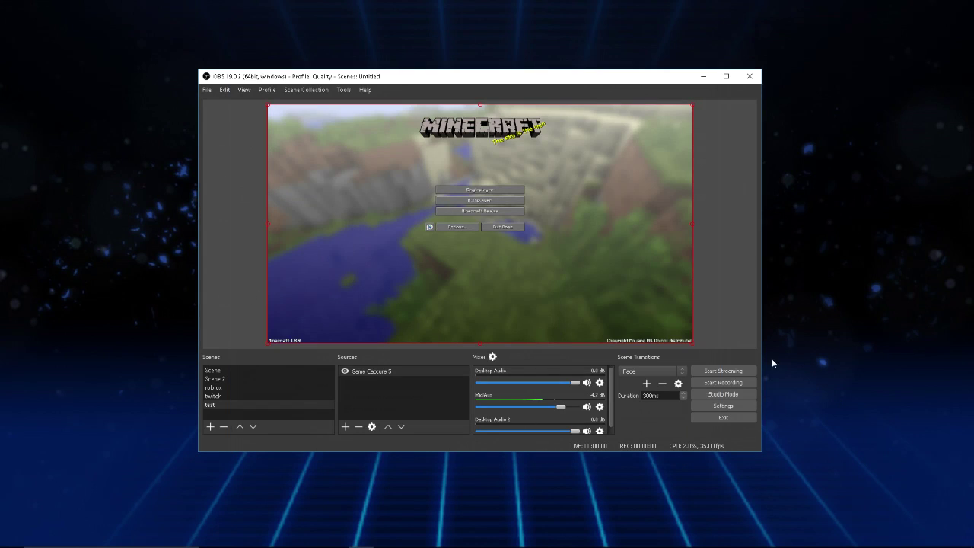